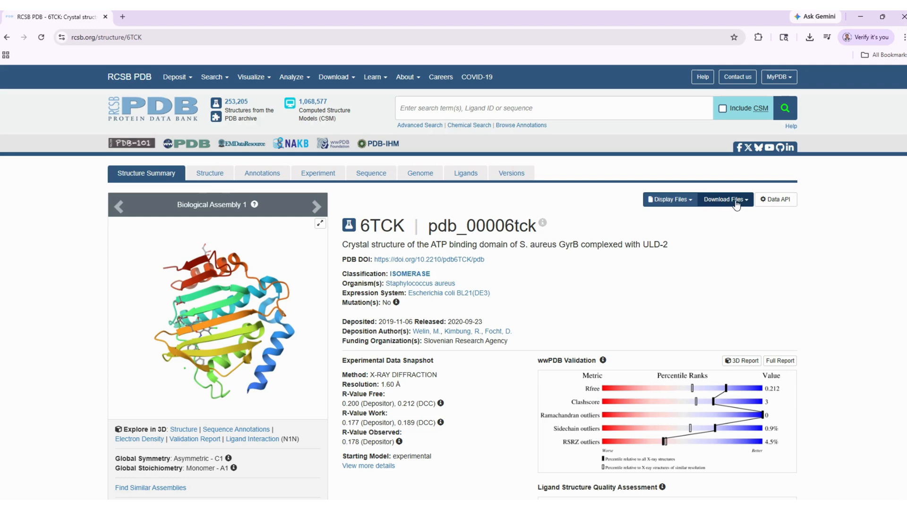
# Step: Download the 6TCK structure from RCSB PDB in Legacy PDB Format
pyautogui.click(727, 201)
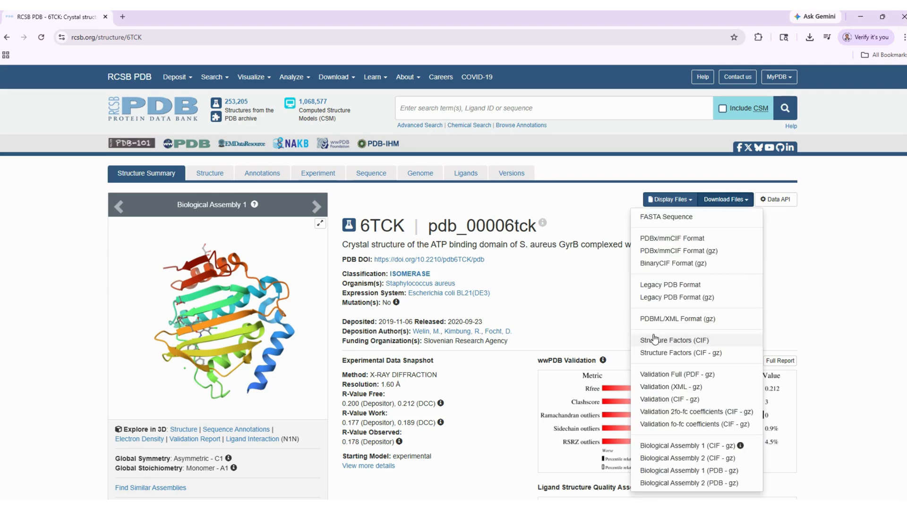
pyautogui.click(660, 285)
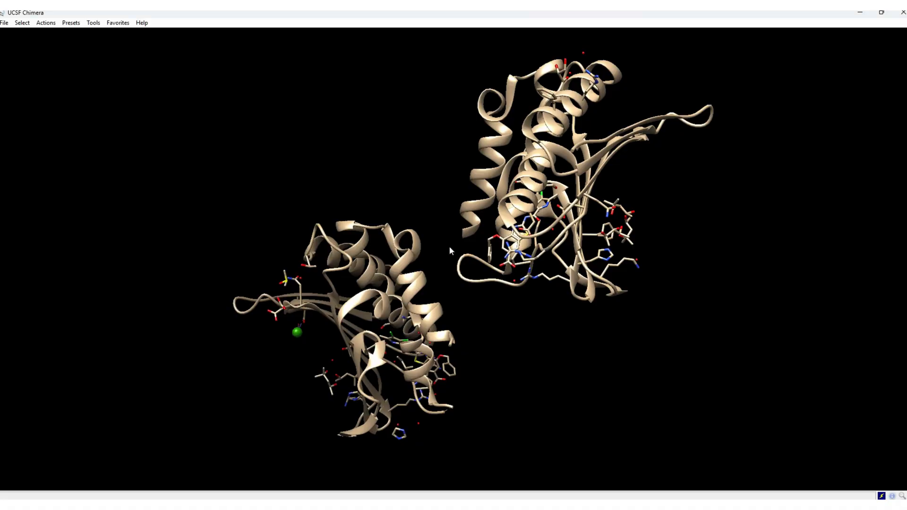
# Step: Switch to UCSF Chimera, rotate the protein to view both of its copies, and look up the selectable chains
pyautogui.moveTo(450, 251); pyautogui.dragTo(400, 256)
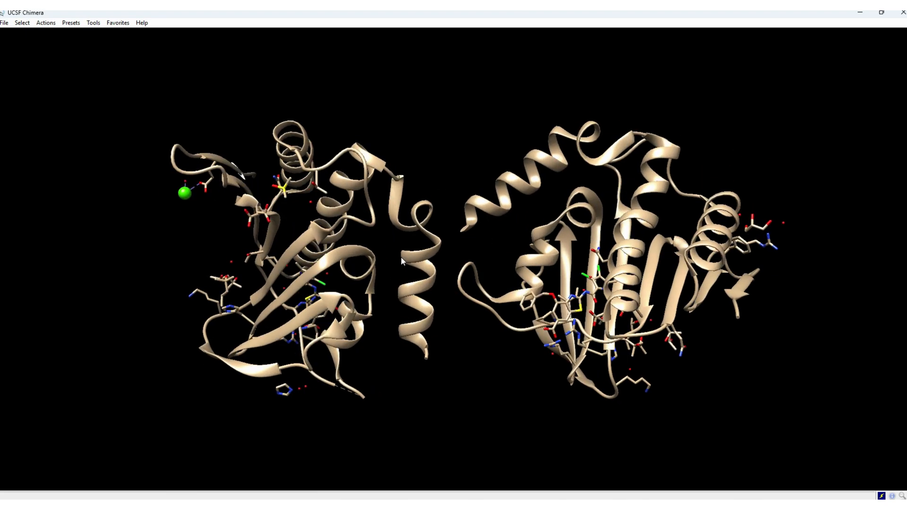
pyautogui.moveTo(303, 243)
pyautogui.click(6, 24)
pyautogui.moveTo(23, 24)
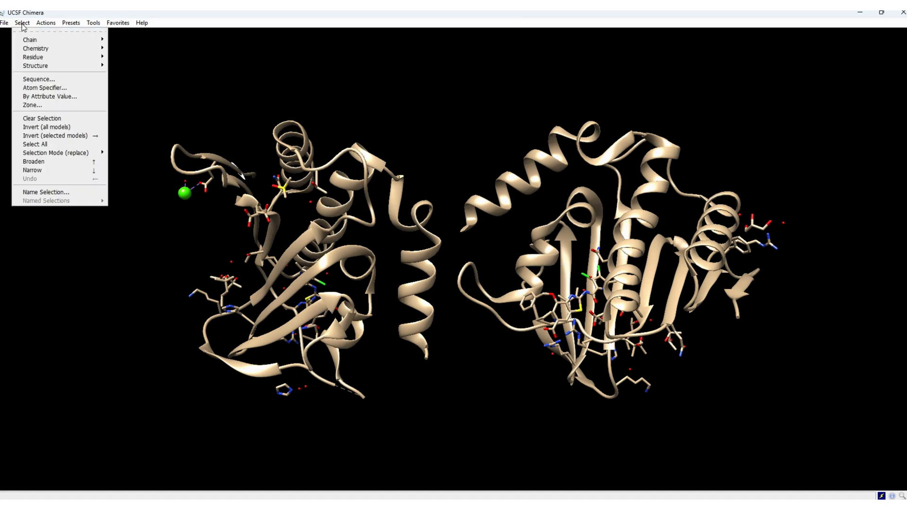
pyautogui.moveTo(47, 39)
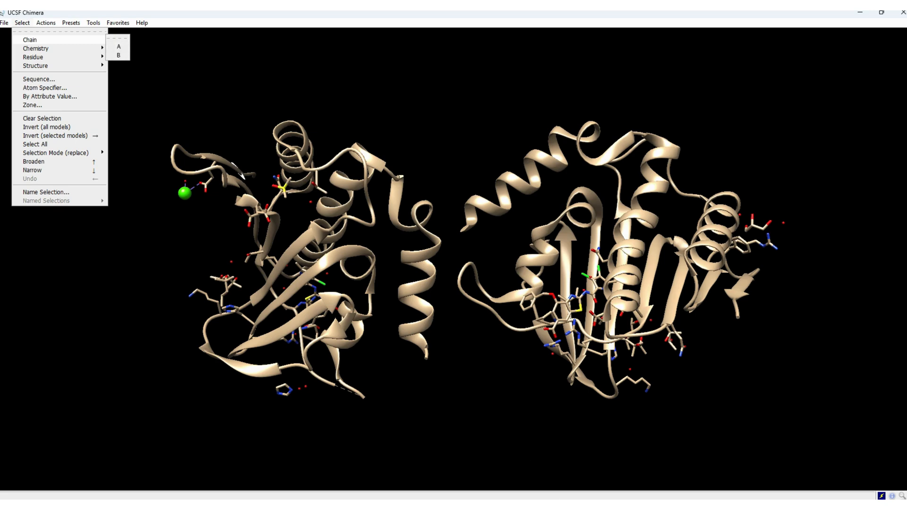
# Step: Switch to the 6TCK page in the browser and examine the molecule name and chains under Macromolecules
pyautogui.click(604, 495)
pyautogui.scroll(-5, 69, 319)
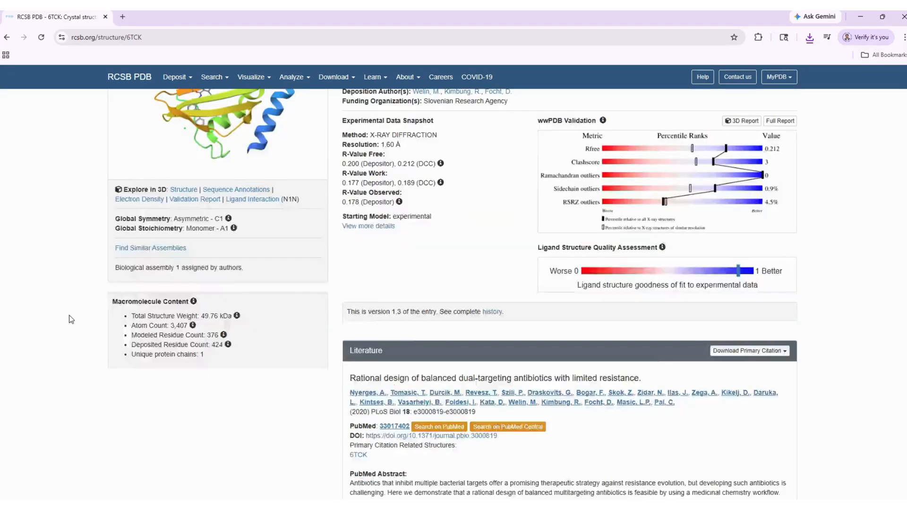
pyautogui.scroll(-8, 69, 316)
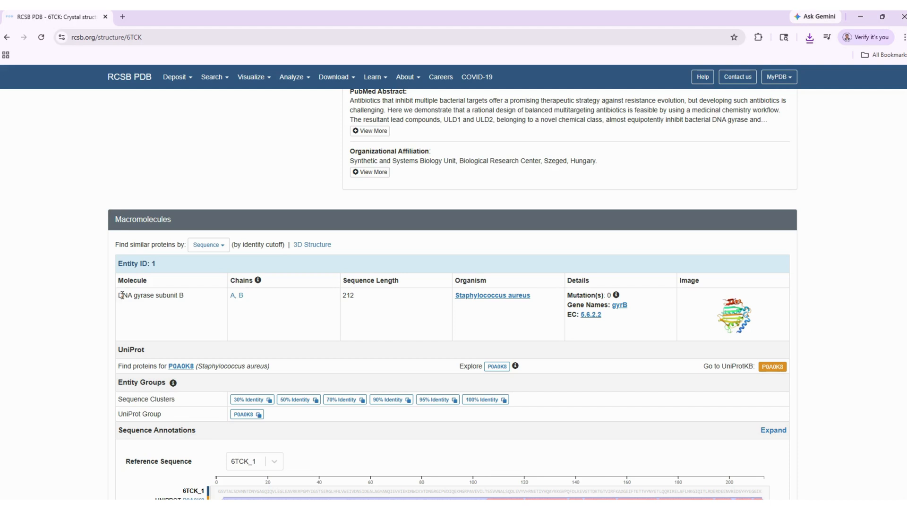
pyautogui.moveTo(122, 295); pyautogui.dragTo(189, 300)
pyautogui.click(189, 301)
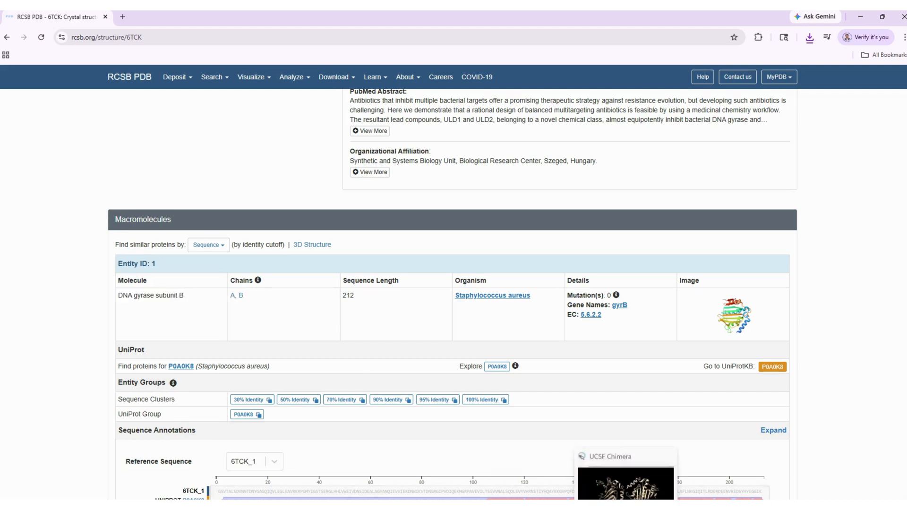
# Step: Examine the Small Molecules table for the ligand IDs, chains, names and 2D diagrams in 6TCK
pyautogui.scroll(-4, 67, 324)
pyautogui.scroll(-10, 67, 324)
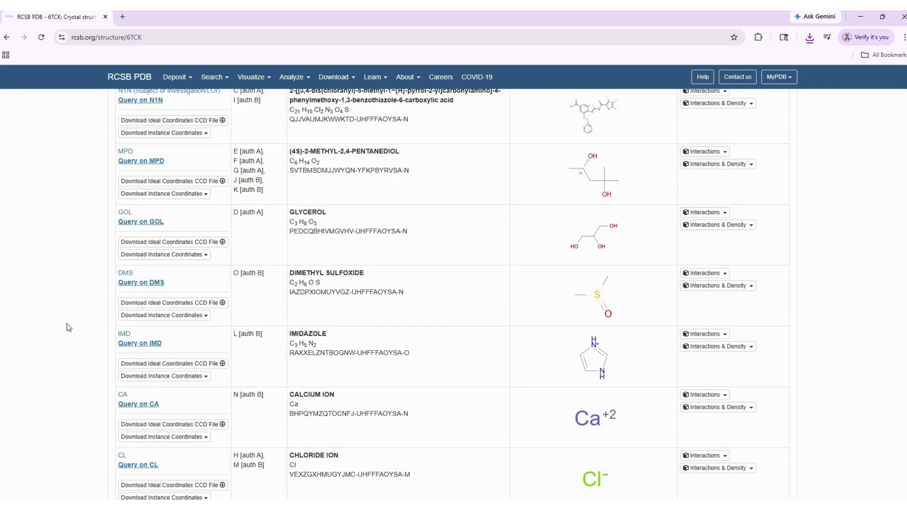
pyautogui.scroll(2, 67, 323)
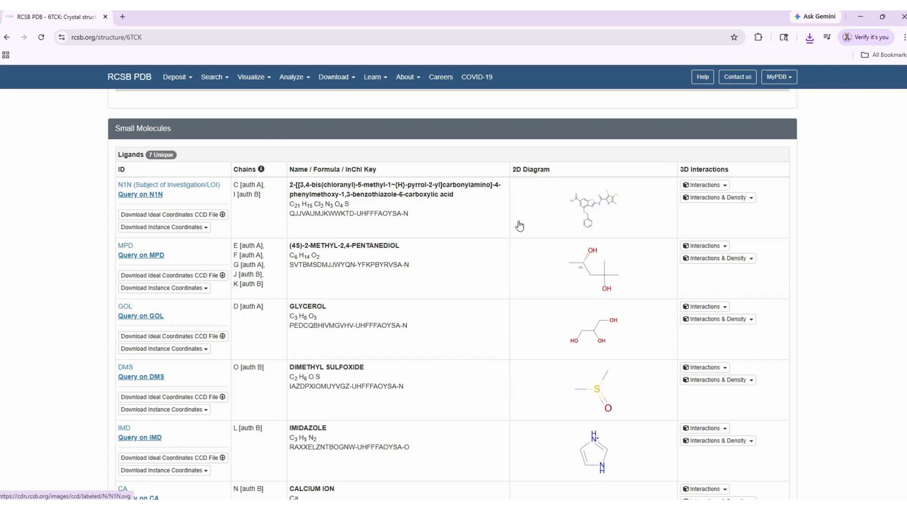
pyautogui.scroll(-1, 517, 225)
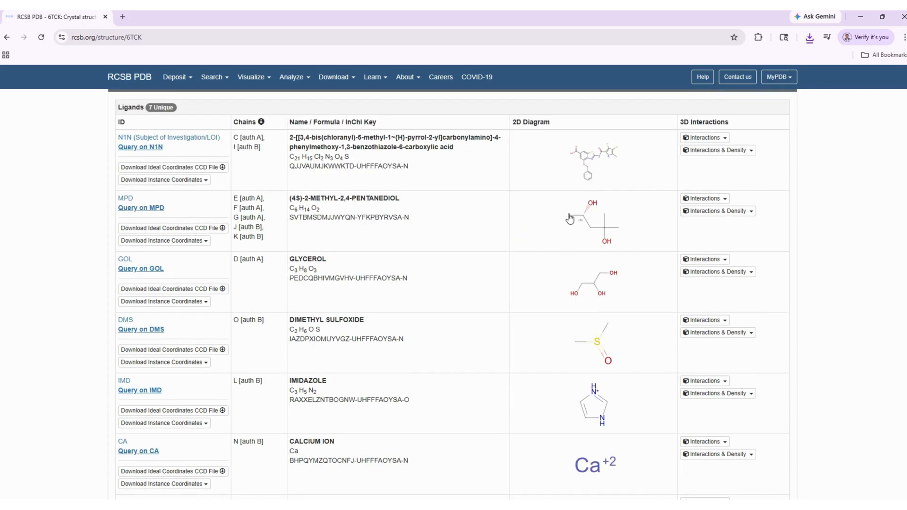
pyautogui.scroll(-1, 563, 240)
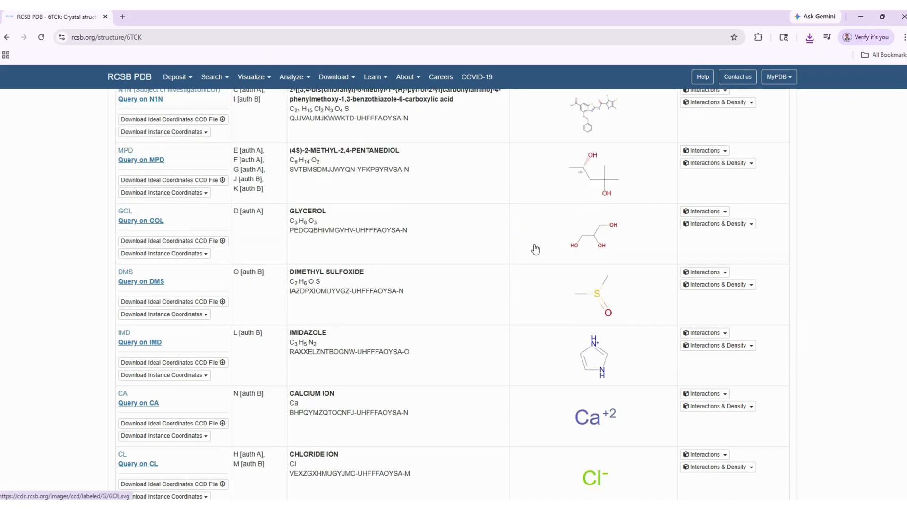
pyautogui.scroll(-1, 573, 247)
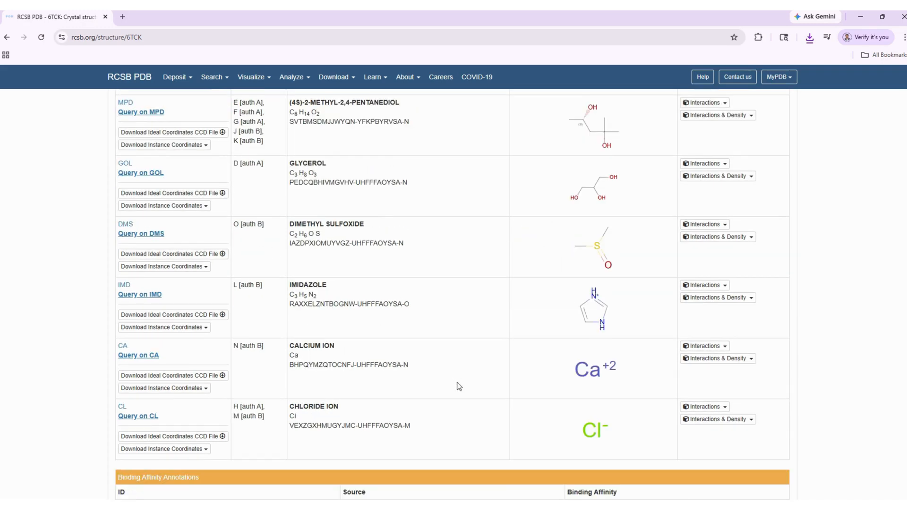
pyautogui.scroll(2, 529, 398)
pyautogui.scroll(1, 529, 398)
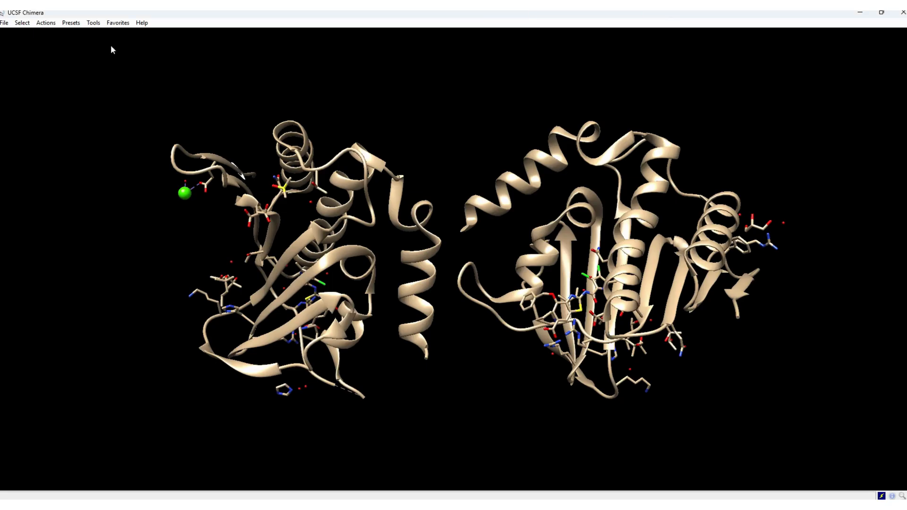
# Step: Switch to UCSF Chimera, select chain B and delete all of its atoms and bonds
pyautogui.click(23, 22)
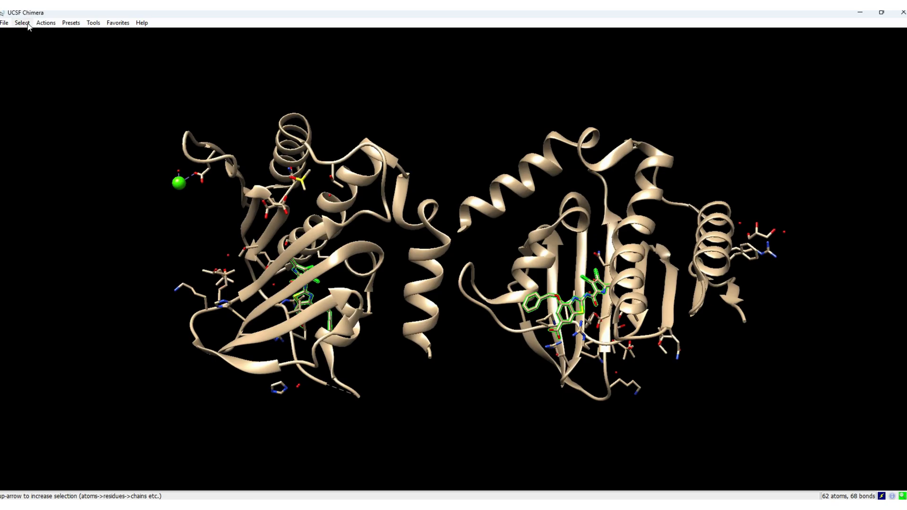
pyautogui.click(22, 22)
pyautogui.moveTo(34, 44)
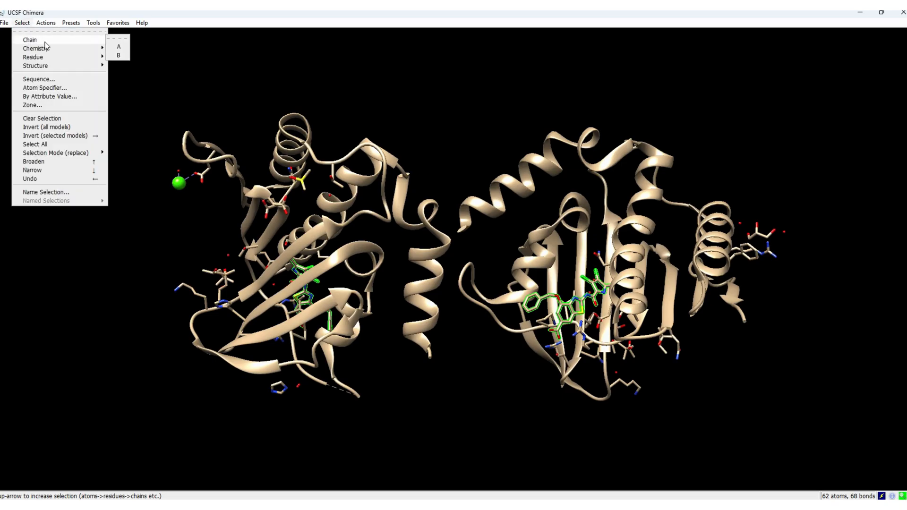
pyautogui.click(117, 55)
pyautogui.click(46, 23)
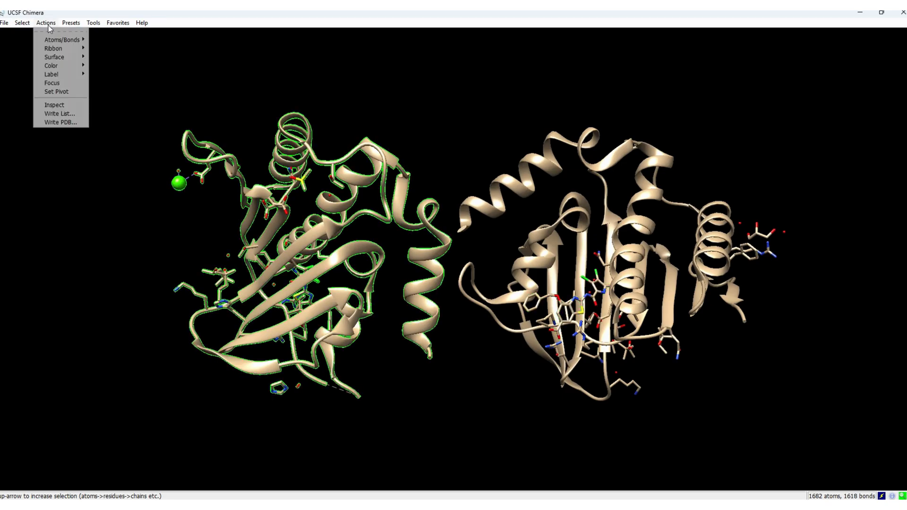
pyautogui.moveTo(61, 39)
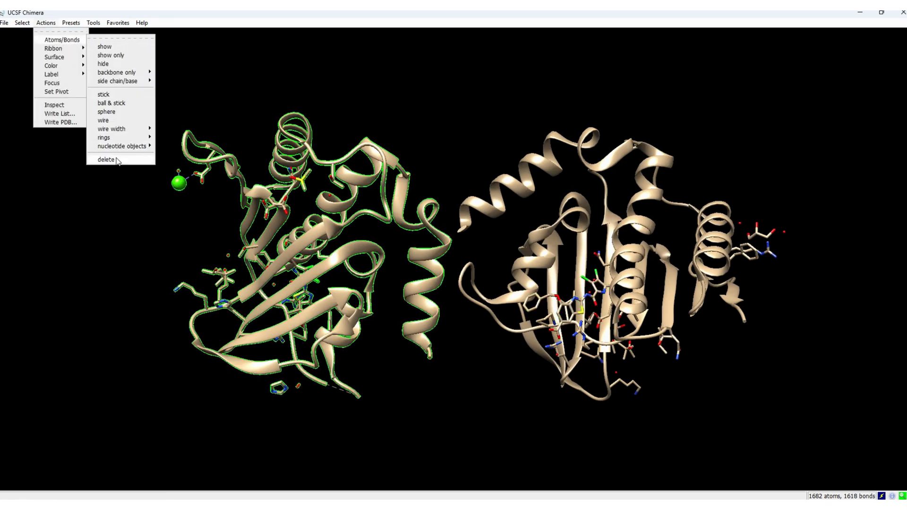
pyautogui.click(107, 159)
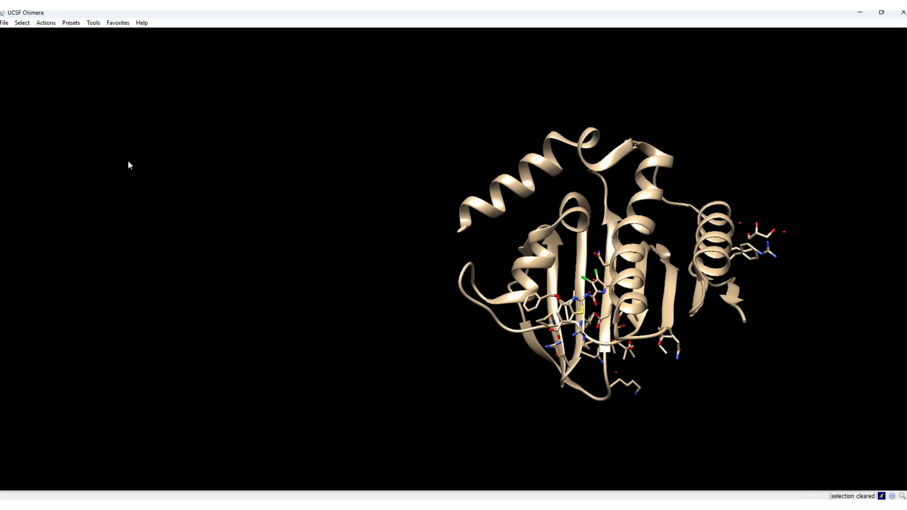
# Step: Apply the Interactive 1 (ribbons) preset to the remaining protein chain
pyautogui.moveTo(575, 236); pyautogui.dragTo(503, 237, button='middle')
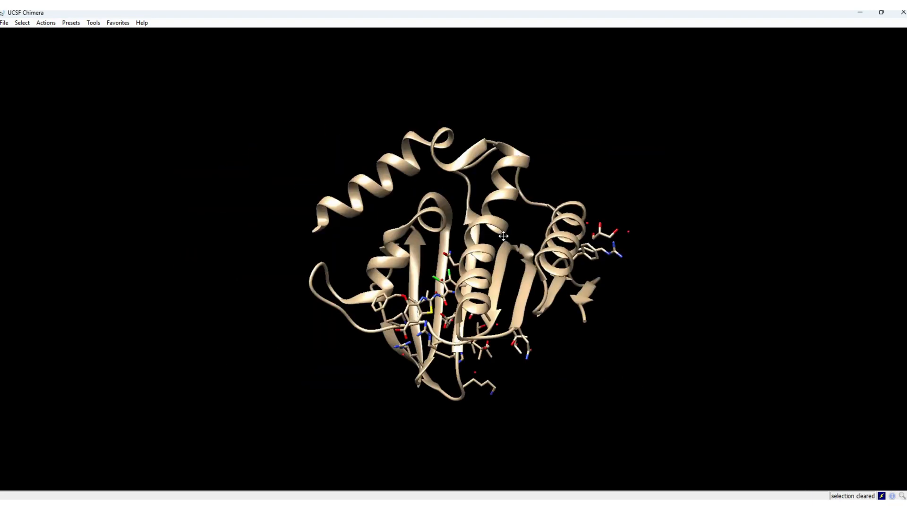
pyautogui.scroll(-2, 491, 237)
pyautogui.scroll(7, 490, 236)
pyautogui.scroll(-1, 490, 237)
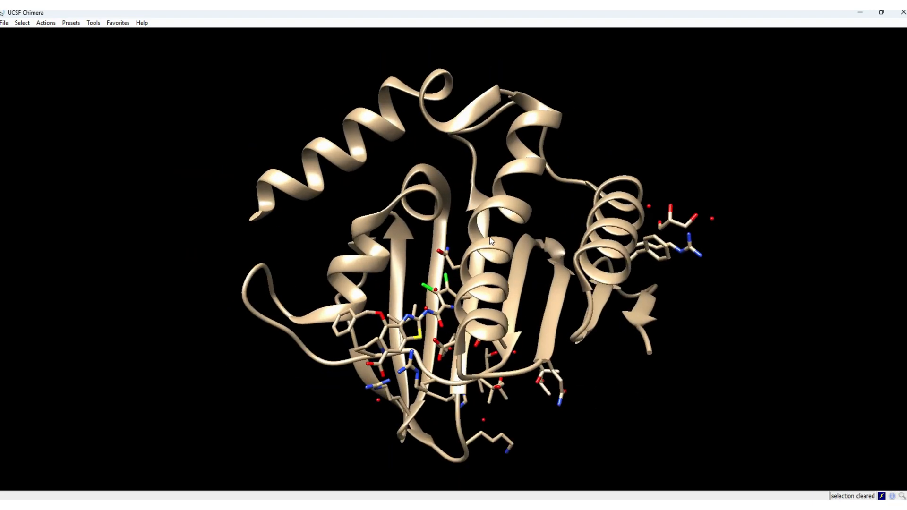
pyautogui.moveTo(455, 285)
pyautogui.mouseDown()
pyautogui.moveTo(465, 264)
pyautogui.moveTo(468, 290)
pyautogui.mouseUp()
pyautogui.click(68, 24)
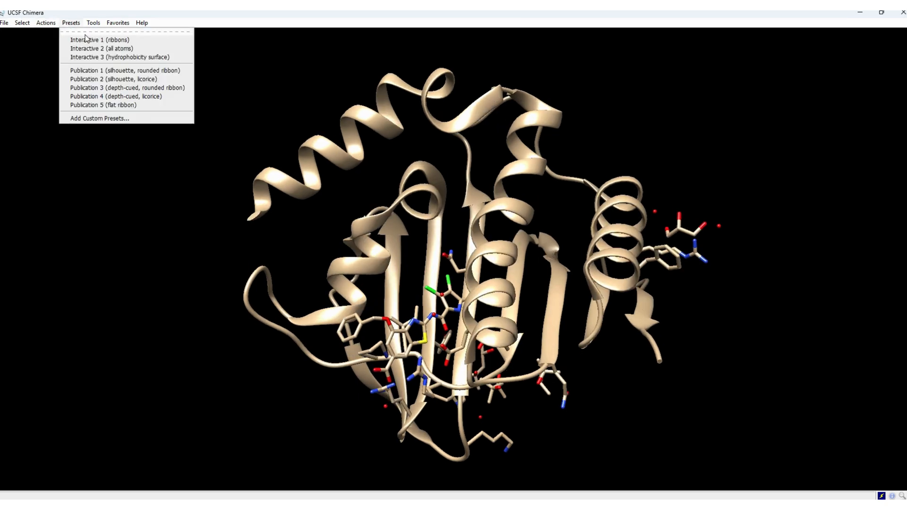
pyautogui.click(84, 36)
pyautogui.moveTo(338, 208); pyautogui.dragTo(484, 227)
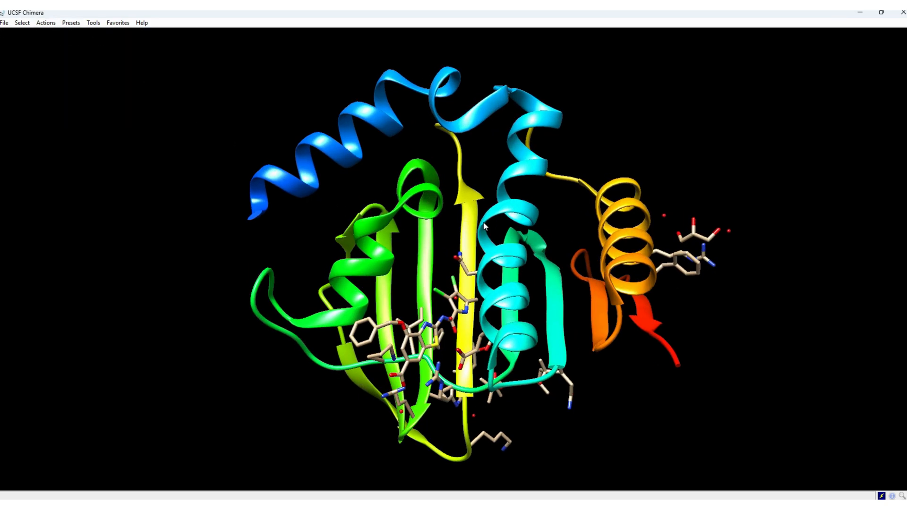
# Step: Select the CL (chloride) residue and delete its atoms
pyautogui.click(23, 23)
pyautogui.moveTo(48, 58)
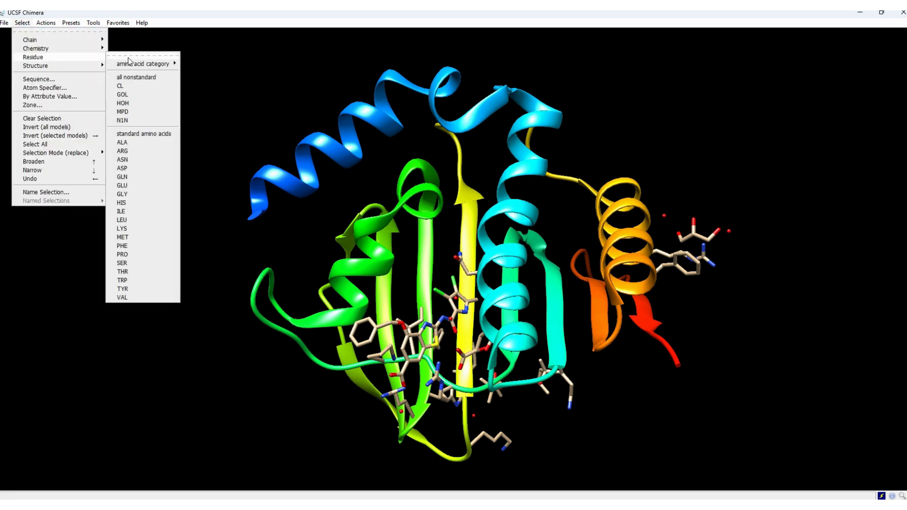
pyautogui.click(128, 87)
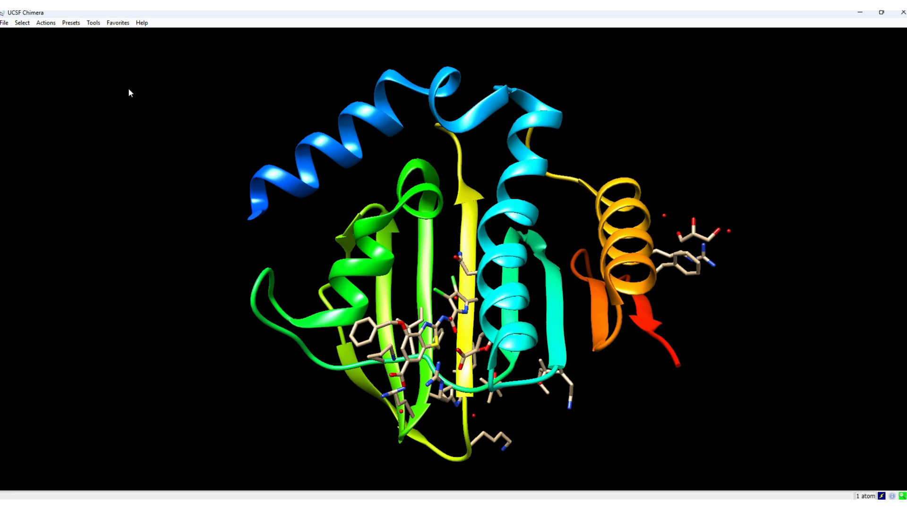
pyautogui.click(46, 23)
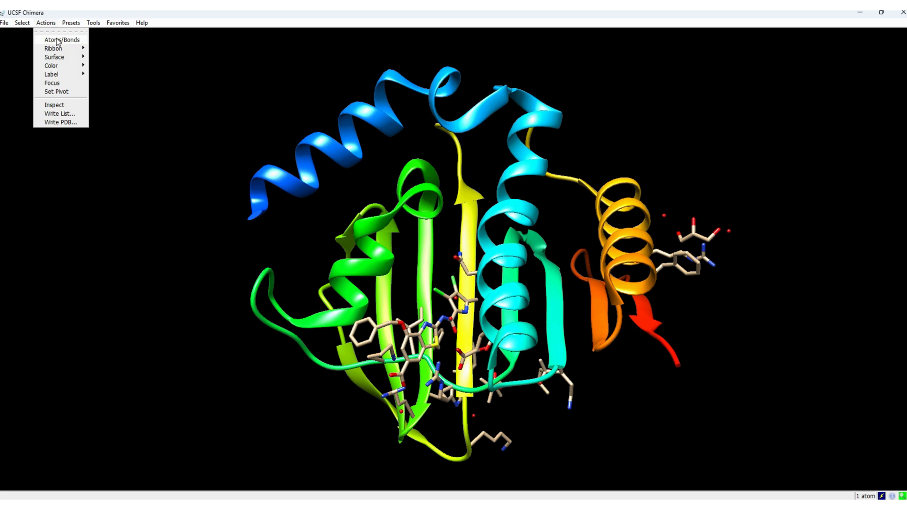
pyautogui.moveTo(88, 48)
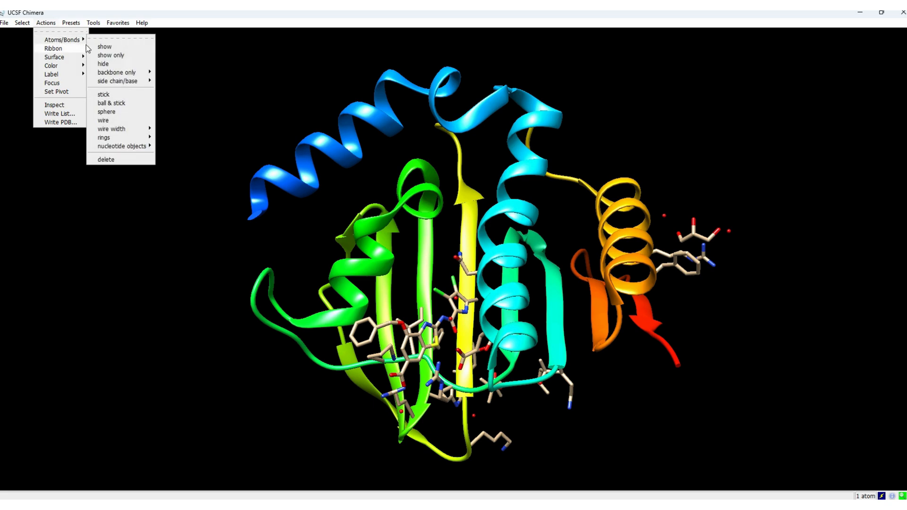
pyautogui.click(105, 159)
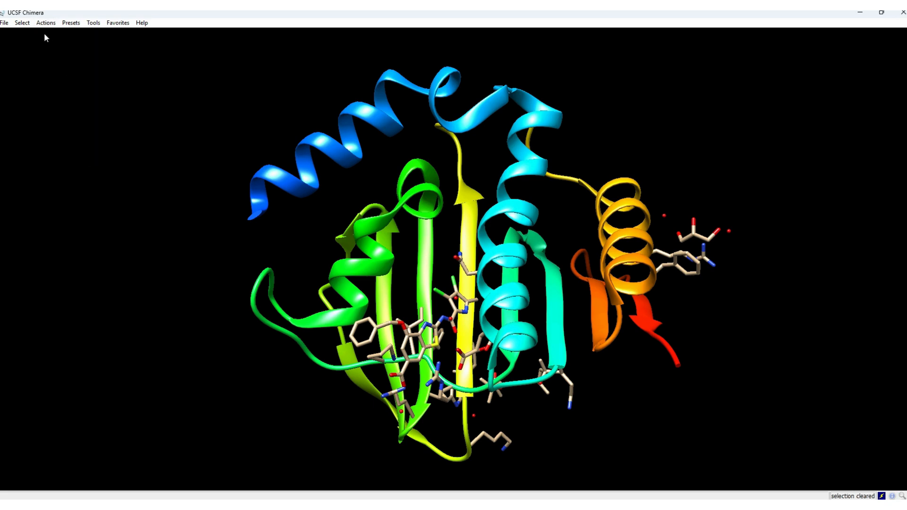
# Step: Select the GOL (glycerol) residue and delete its atoms and bonds
pyautogui.click(23, 22)
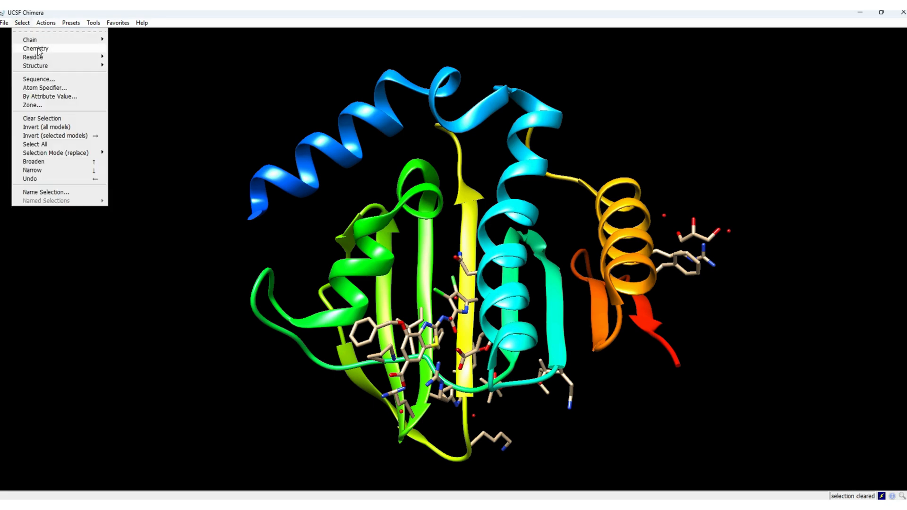
pyautogui.moveTo(42, 57)
pyautogui.click(123, 85)
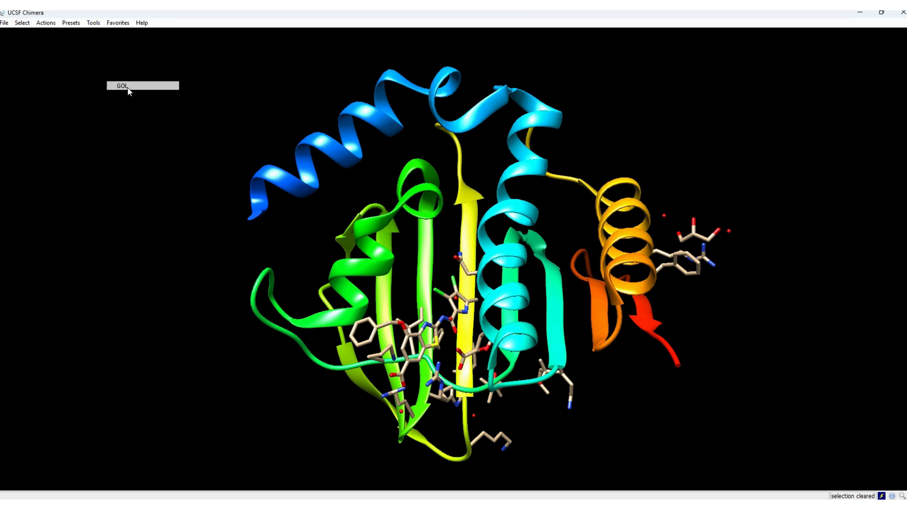
pyautogui.click(39, 25)
pyautogui.moveTo(61, 39)
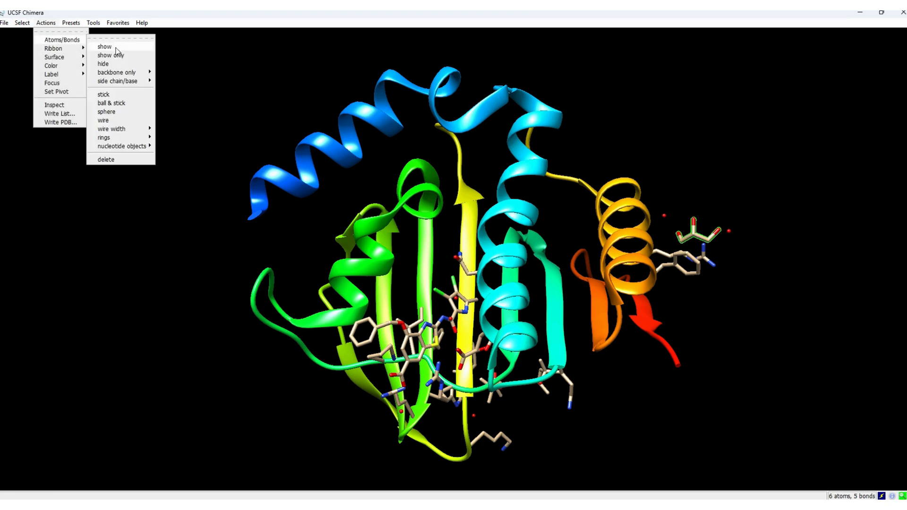
pyautogui.click(105, 160)
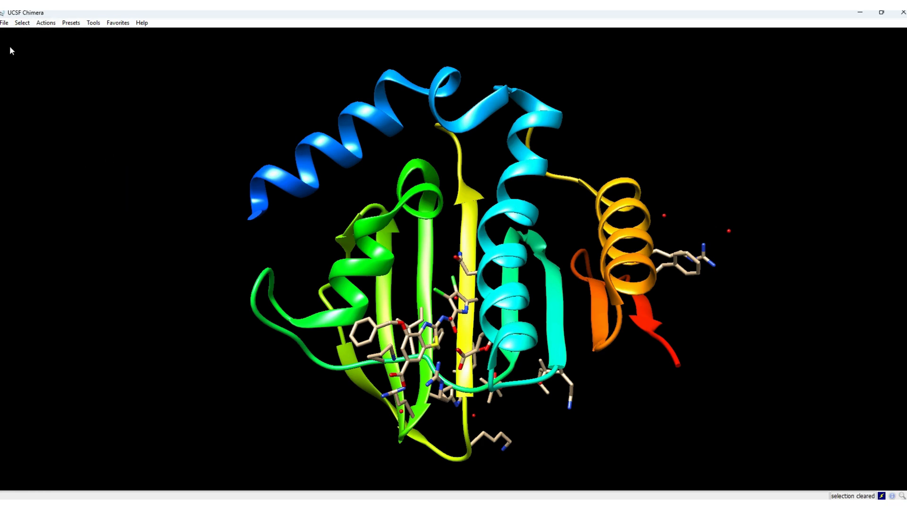
# Step: Select the HOH (water) residues and delete their atoms
pyautogui.click(22, 23)
pyautogui.moveTo(39, 57)
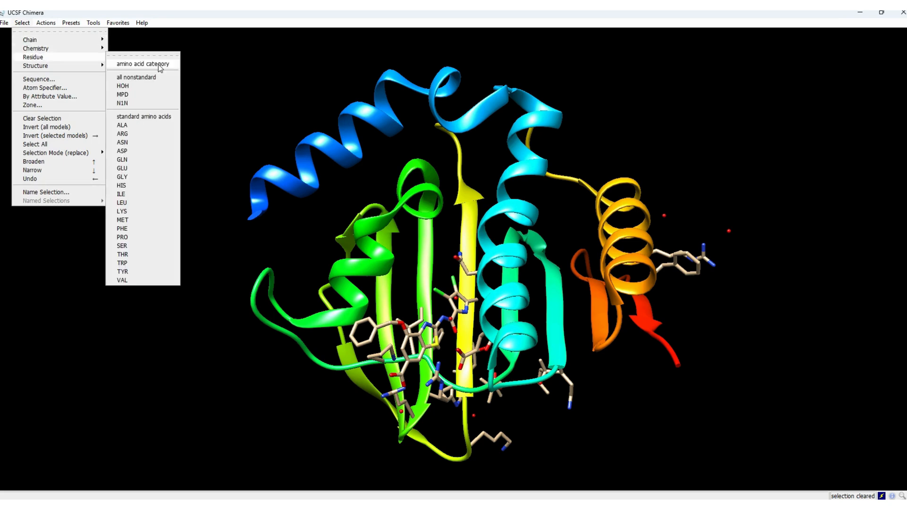
pyautogui.click(122, 87)
pyautogui.click(51, 26)
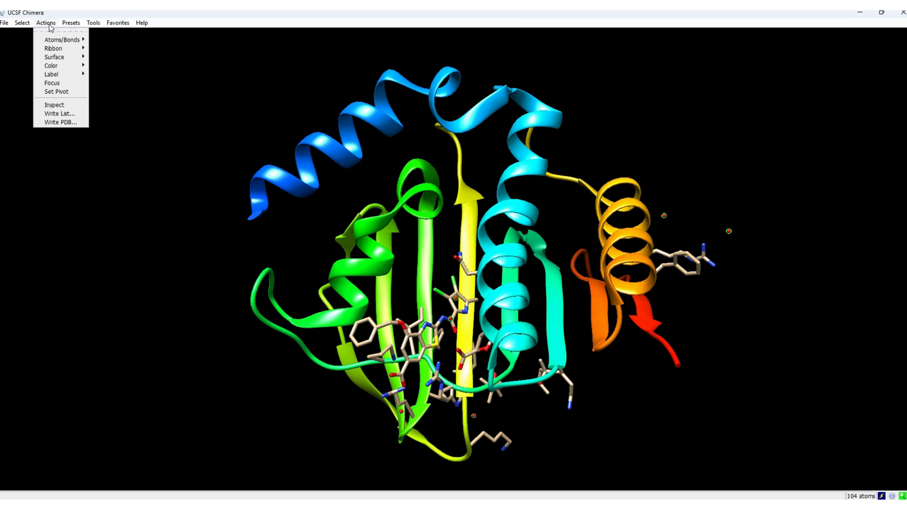
pyautogui.moveTo(76, 41)
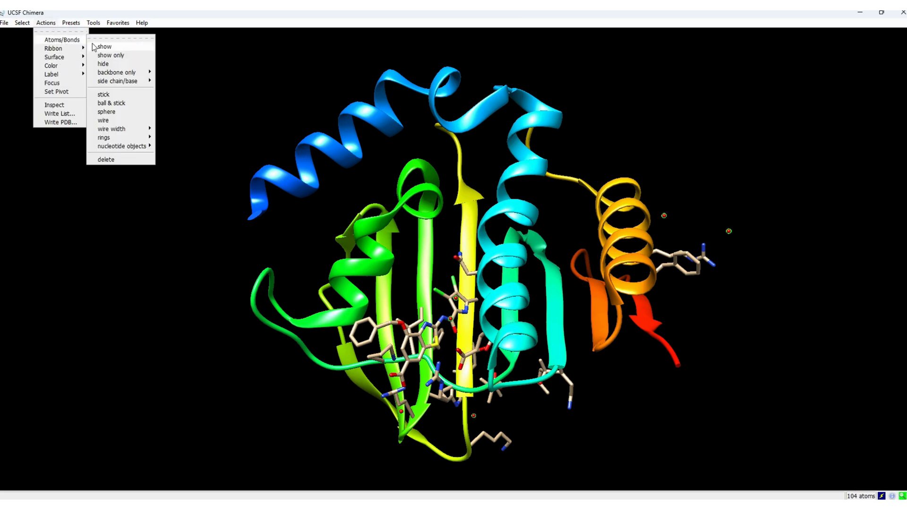
pyautogui.click(111, 159)
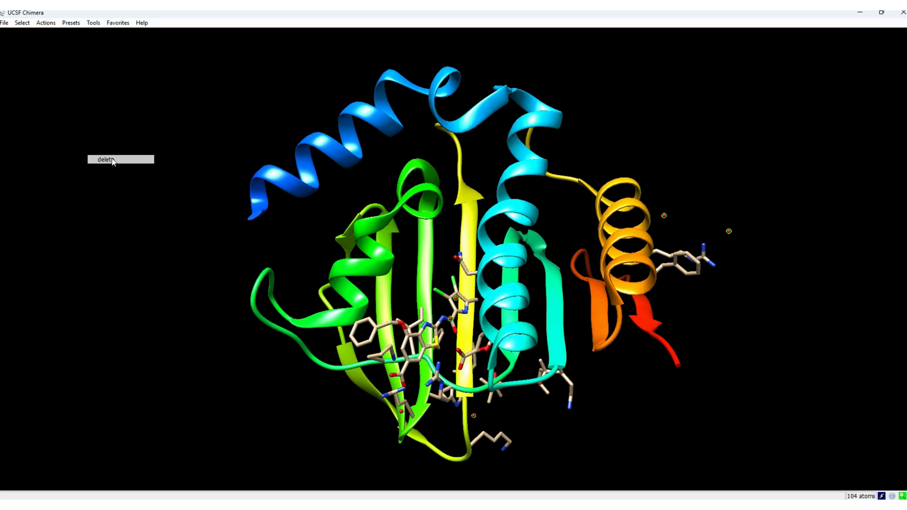
# Step: Select the MPD residues and delete their atoms and bonds
pyautogui.click(23, 22)
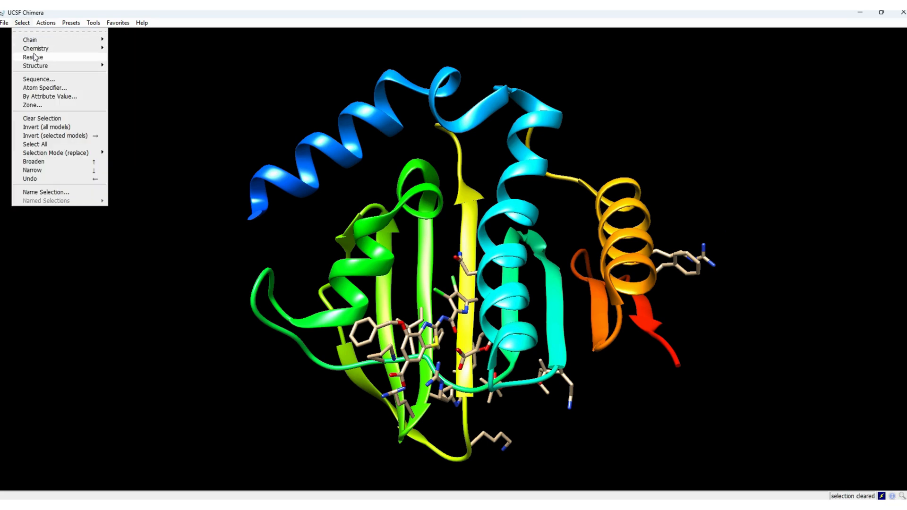
pyautogui.moveTo(34, 56)
pyautogui.click(127, 85)
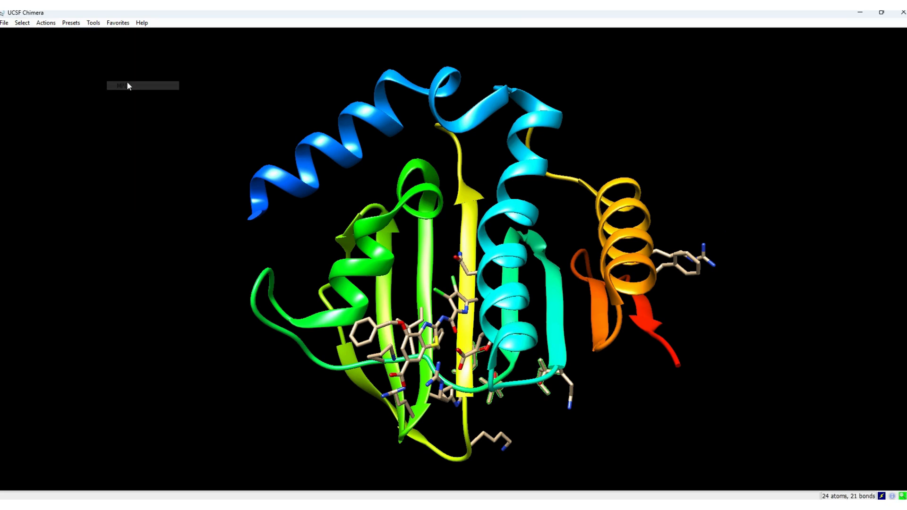
pyautogui.click(46, 24)
pyautogui.moveTo(62, 40)
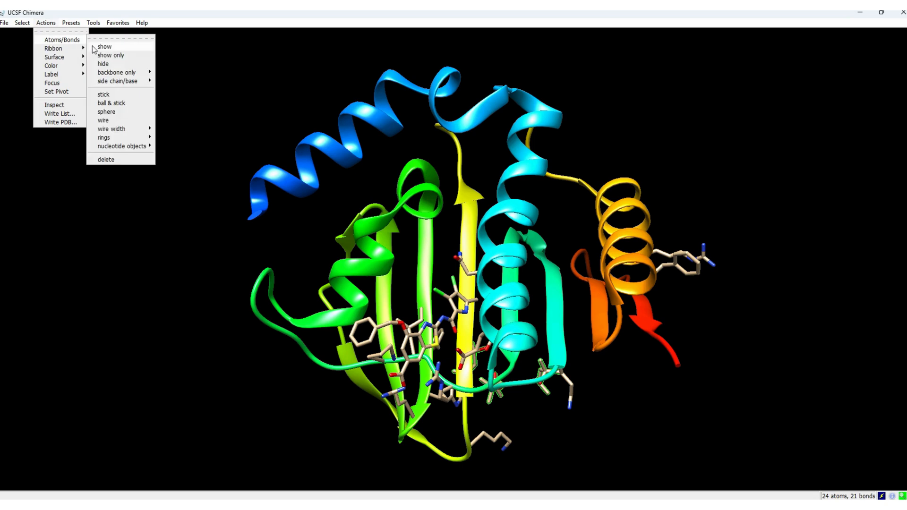
pyautogui.click(107, 159)
# Step: Select the N1N ligand residue and inspect it up close in the binding site
pyautogui.click(22, 23)
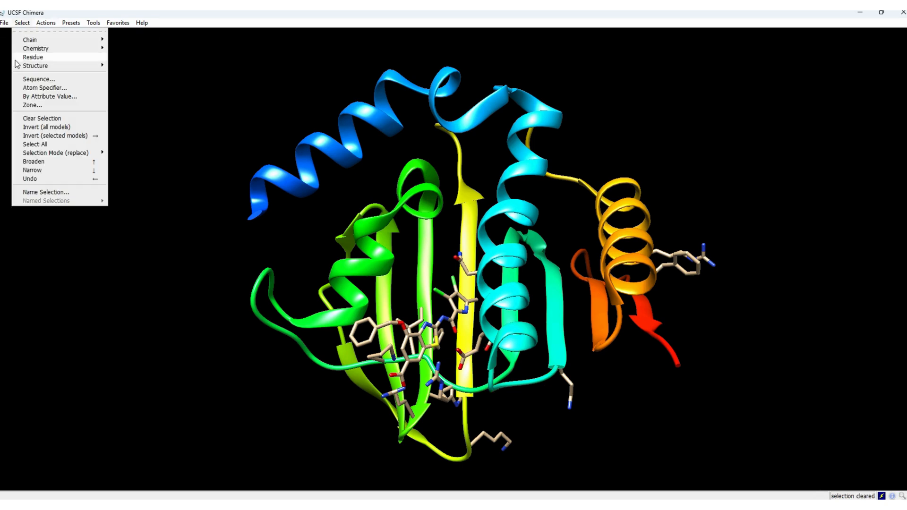
pyautogui.moveTo(30, 58)
pyautogui.click(138, 78)
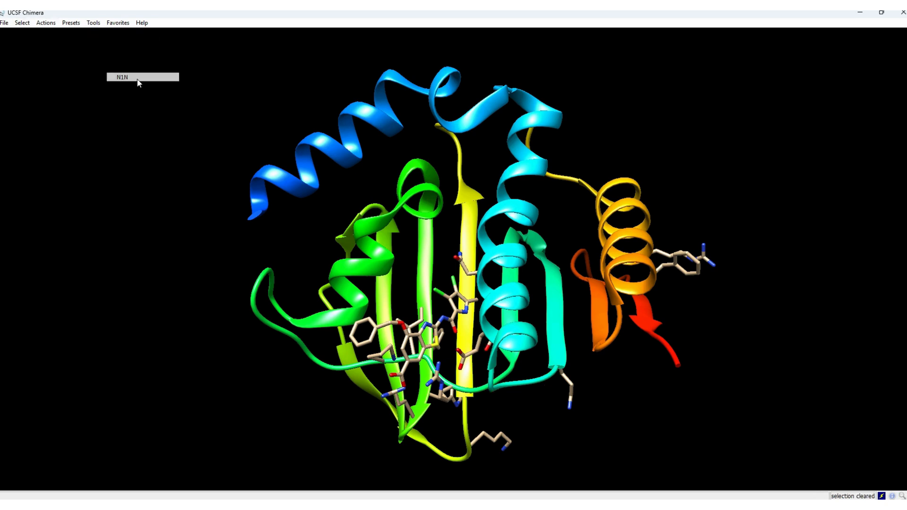
pyautogui.moveTo(432, 298); pyautogui.dragTo(409, 240)
pyautogui.scroll(5, 437, 274)
pyautogui.moveTo(410, 279); pyautogui.dragTo(569, 301)
pyautogui.scroll(4, 505, 281)
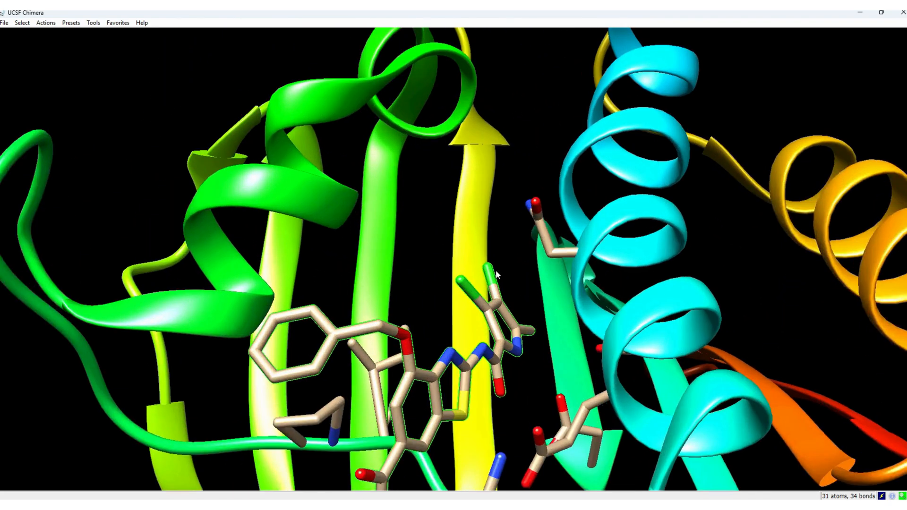
pyautogui.scroll(-6, 496, 269)
pyautogui.moveTo(497, 271); pyautogui.dragTo(469, 279)
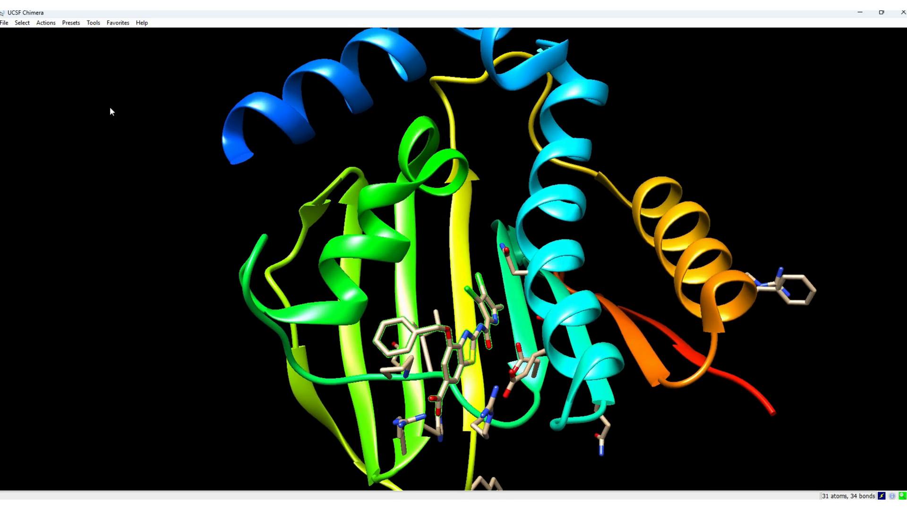
# Step: Save only the selected ligand atoms to the Desktop as a PDB file named N1N, with untransformed coordinates turned off
pyautogui.click(4, 22)
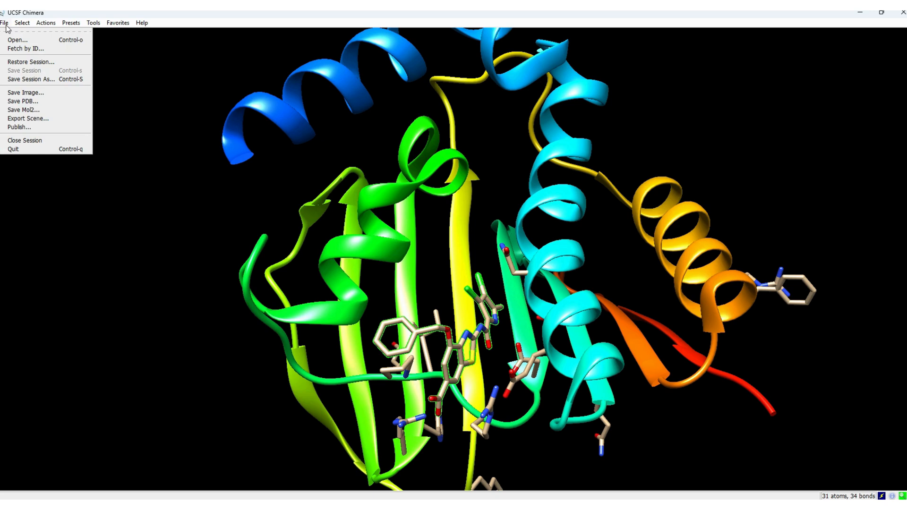
pyautogui.click(22, 102)
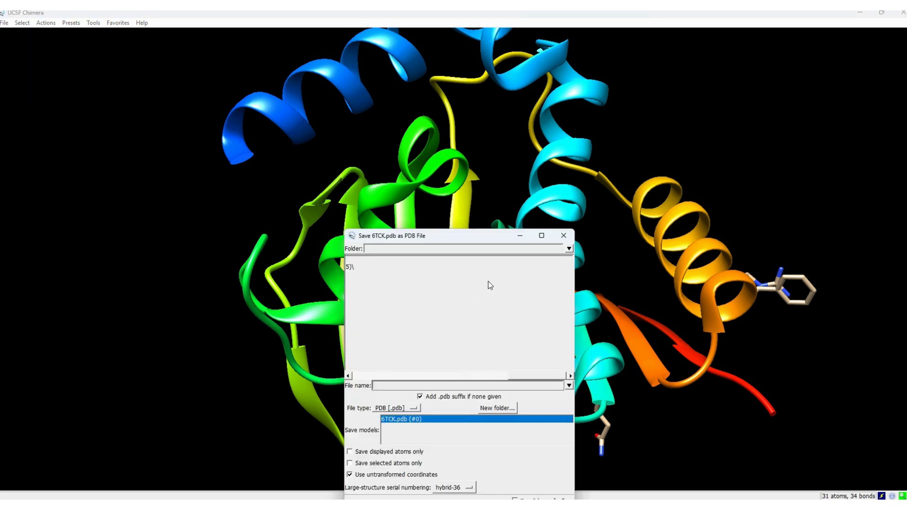
pyautogui.moveTo(438, 234); pyautogui.dragTo(233, 72)
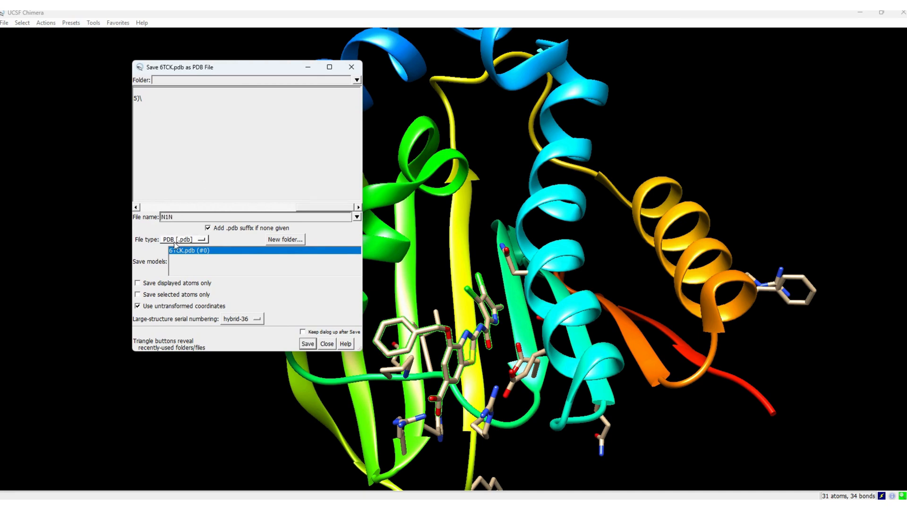
pyautogui.click(156, 306)
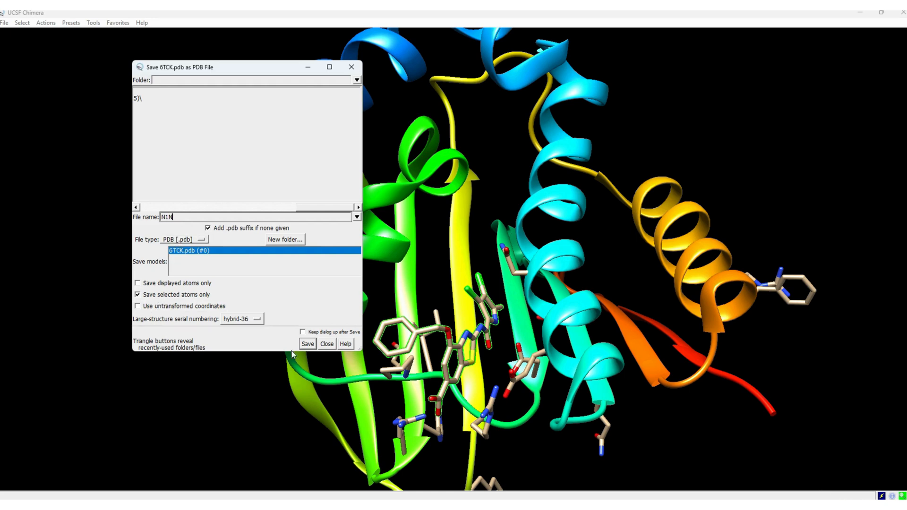
pyautogui.click(308, 343)
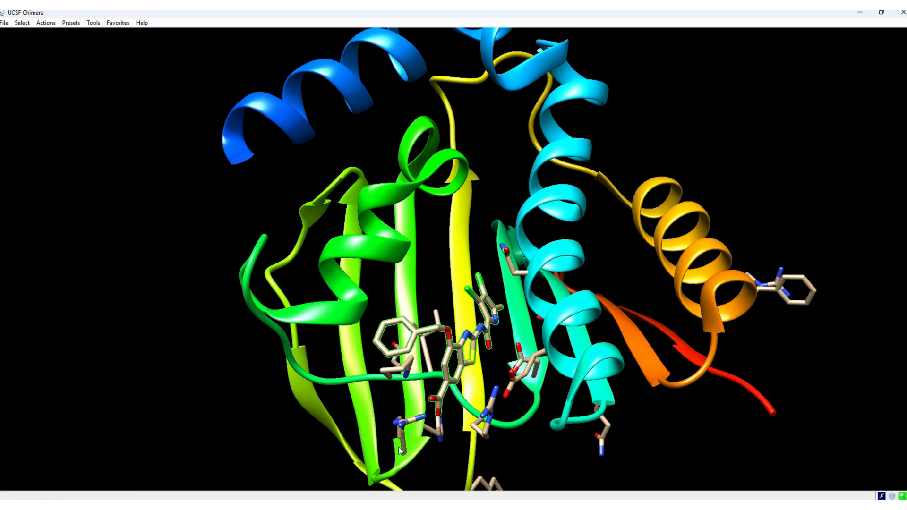
# Step: Check the destination folder in the PDB save dialog, close the dialog and show the desktop
pyautogui.click(5, 22)
pyautogui.click(26, 100)
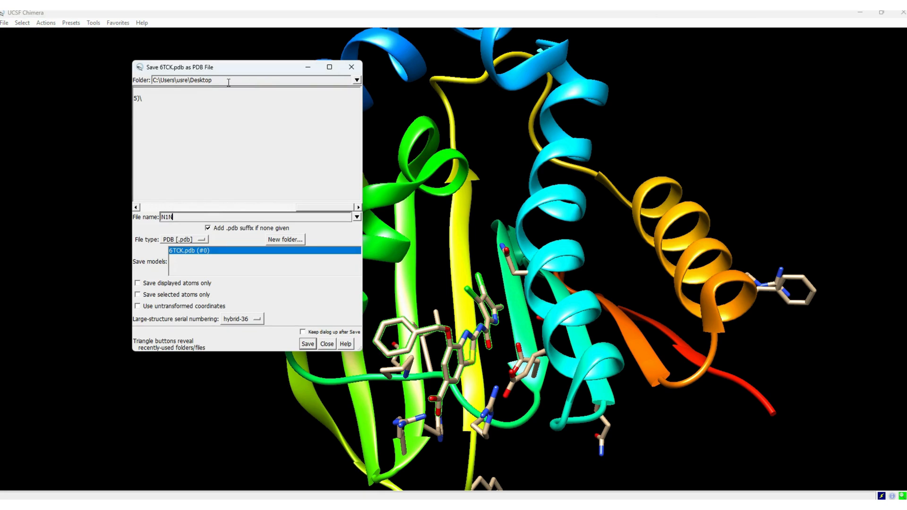
pyautogui.click(351, 67)
pyautogui.press('super+d')
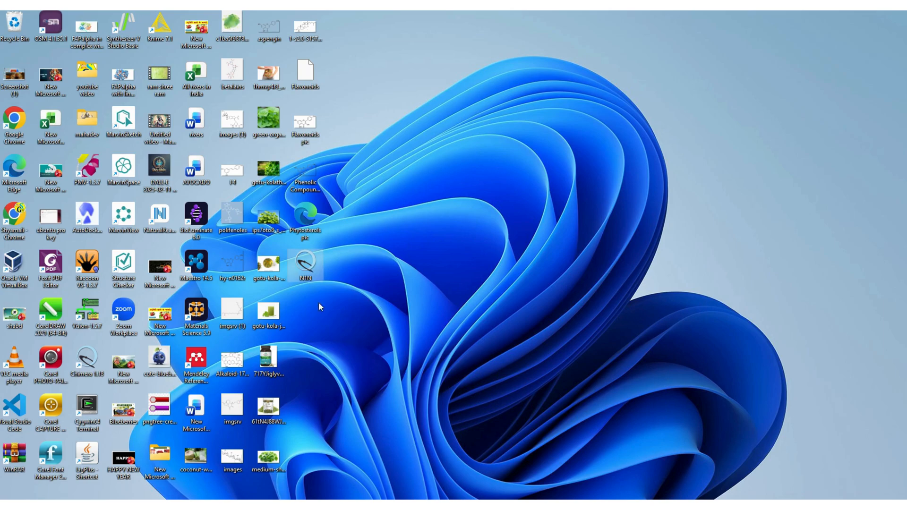
# Step: Create a folder with the person's first name in the user directory in File Explorer and move the N1N file into it
pyautogui.press('super+e')
pyautogui.click(22, 62)
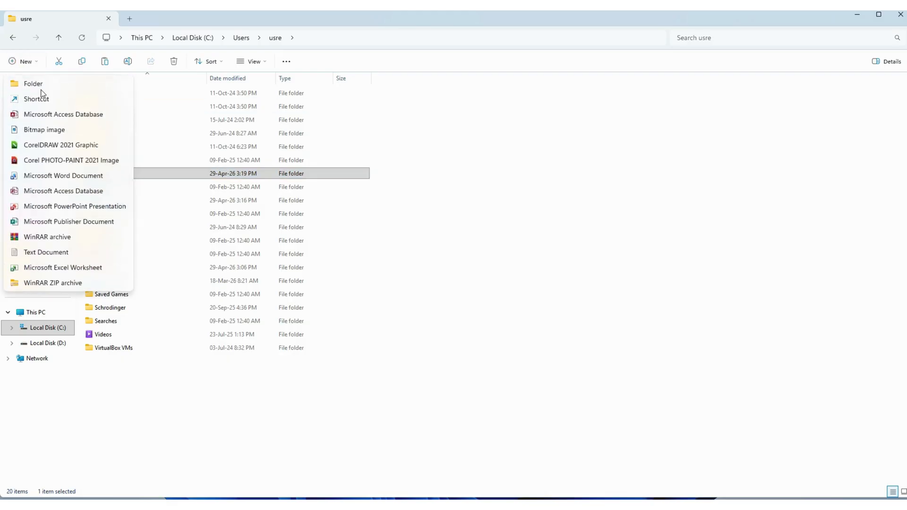
pyautogui.click(41, 88)
pyautogui.write('G')
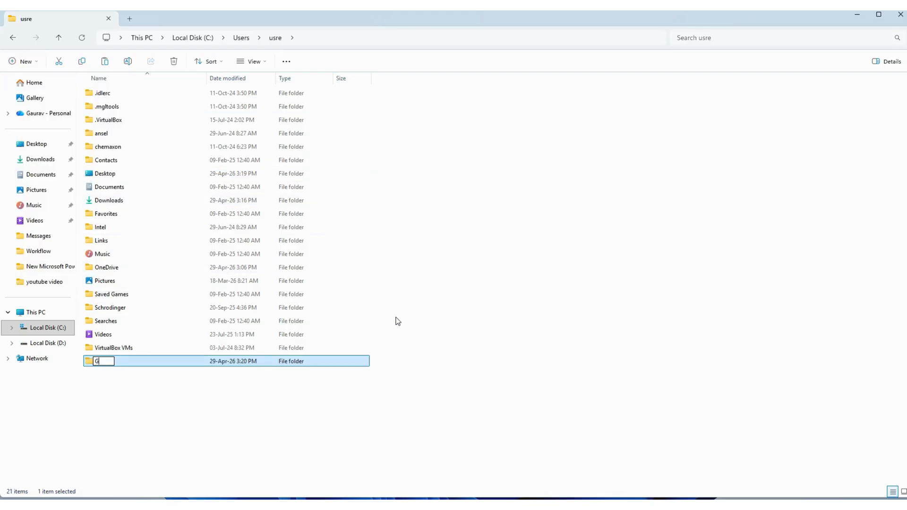
pyautogui.write('aurav')
pyautogui.press('Return')
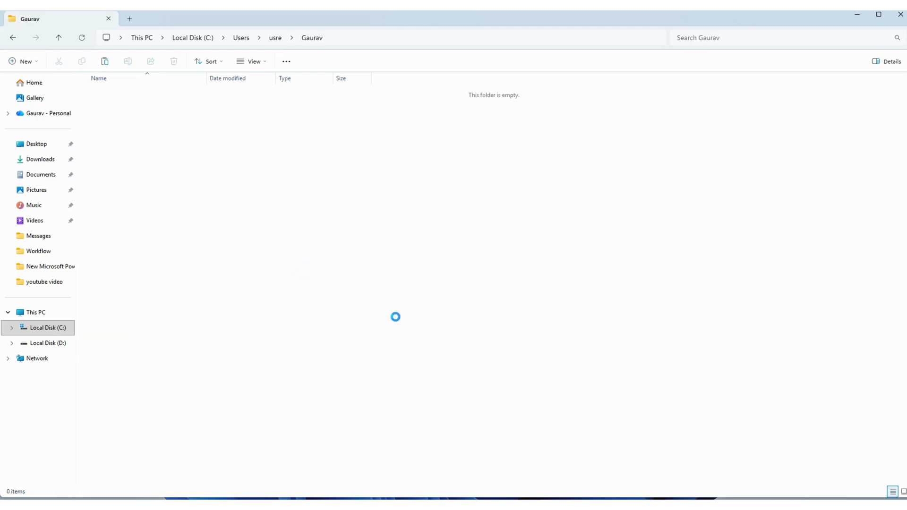
pyautogui.hotkey('ctrl', 'v')
pyautogui.click(211, 170)
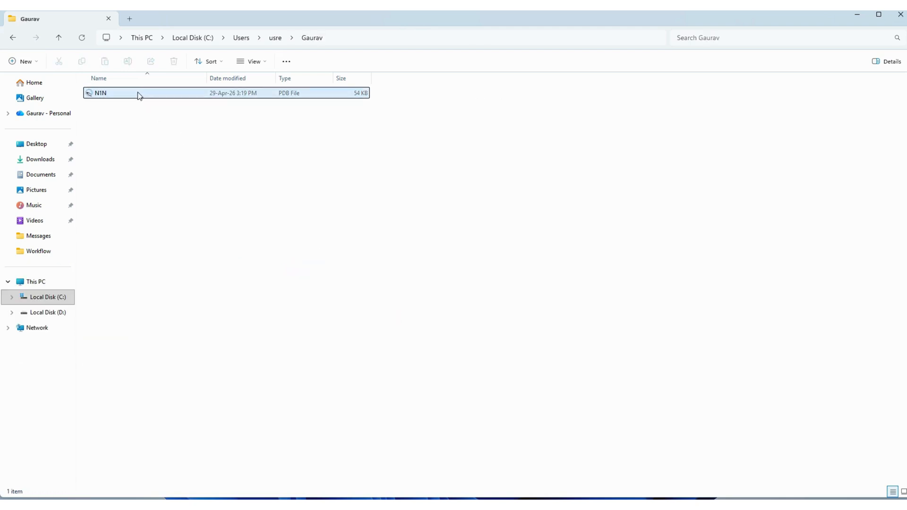
# Step: Open the N1N file in a separate UCSF Chimera window, examine the ligand from several angles and close that window
pyautogui.click(126, 96)
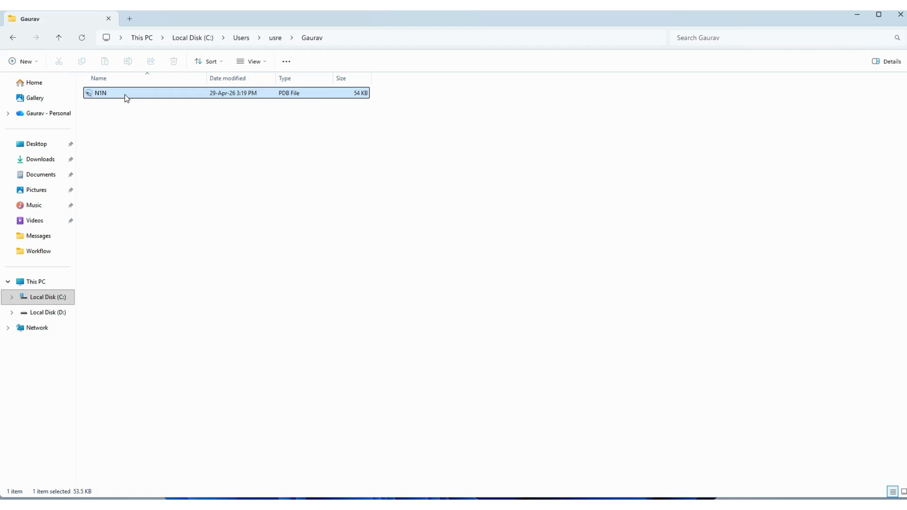
pyautogui.doubleClick(125, 94)
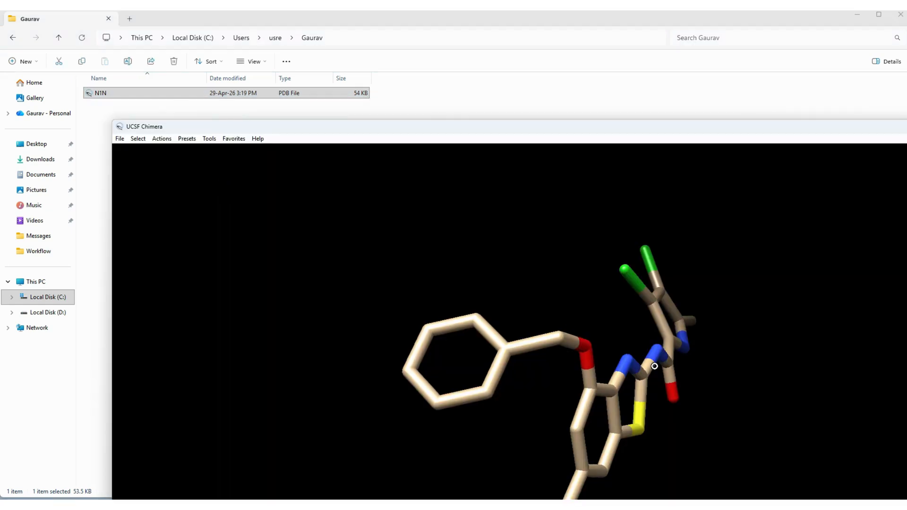
pyautogui.moveTo(614, 126); pyautogui.dragTo(495, 45)
pyautogui.moveTo(615, 264); pyautogui.dragTo(611, 262)
pyautogui.moveTo(523, 130); pyautogui.dragTo(437, 47)
pyautogui.moveTo(557, 341); pyautogui.dragTo(342, 215)
pyautogui.moveTo(554, 393); pyautogui.dragTo(547, 191)
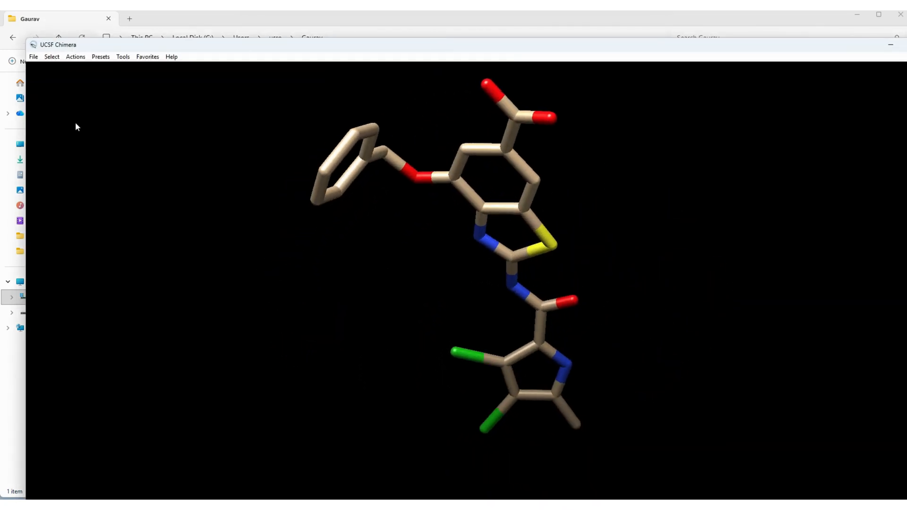
pyautogui.moveTo(797, 51); pyautogui.dragTo(766, 47)
pyautogui.click(902, 44)
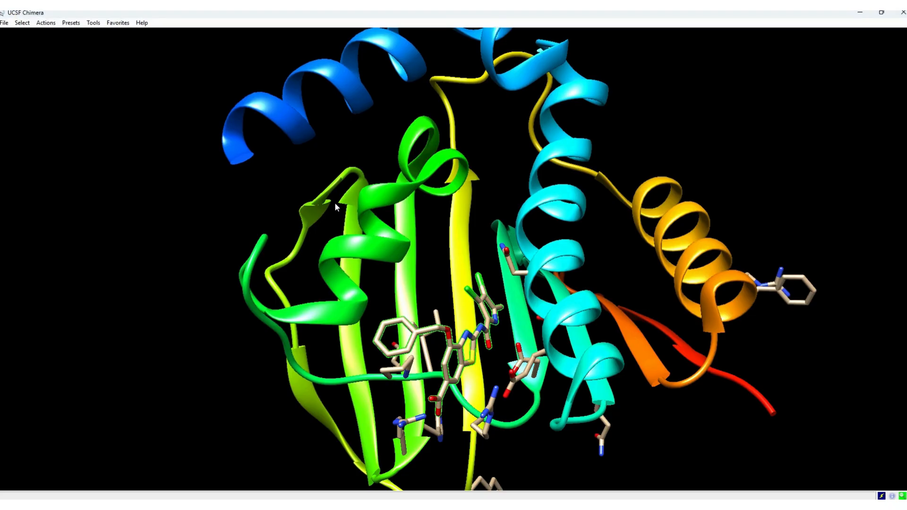
# Step: Delete the atoms and bonds of the selected N1N ligand from the protein structure
pyautogui.click(45, 22)
pyautogui.moveTo(64, 40)
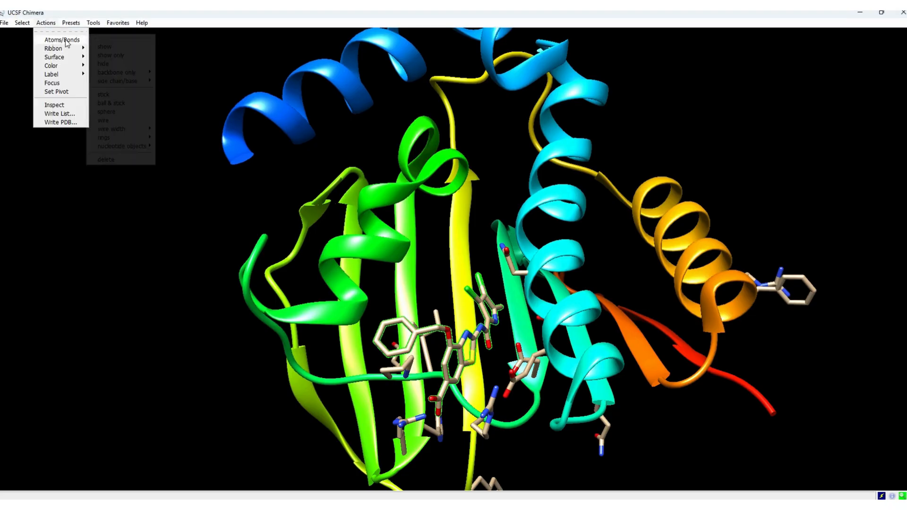
pyautogui.click(114, 160)
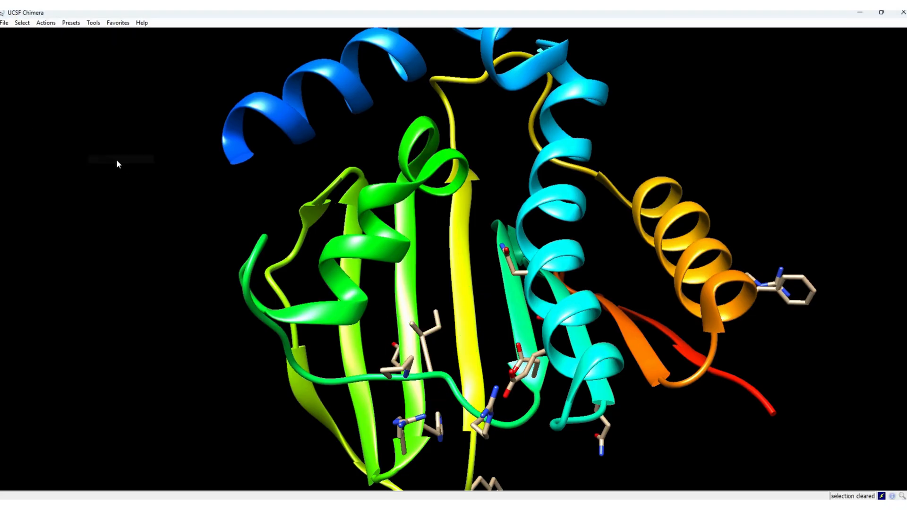
pyautogui.scroll(-3, 500, 293)
pyautogui.scroll(-2, 421, 277)
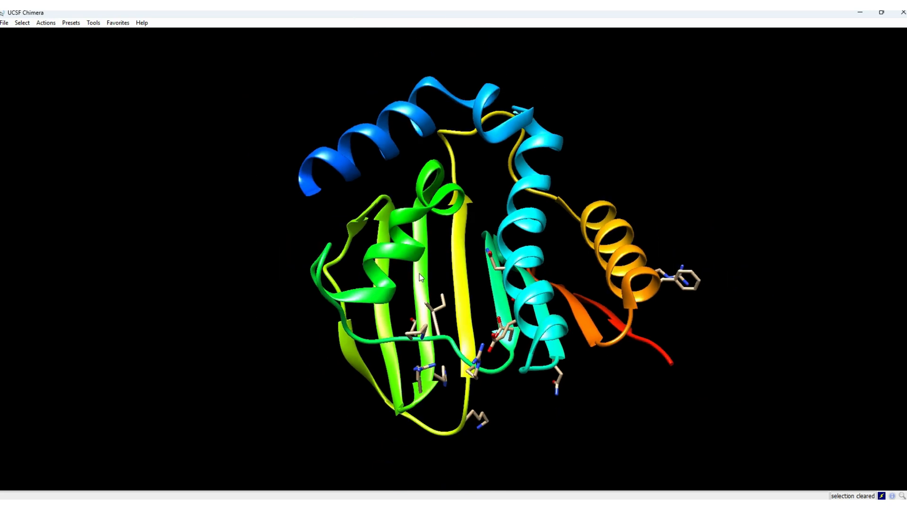
# Step: Start Dock Prep on 6TCK.pdb with solvent deletion, Dunbrack 2010 side-chain replacement, hydrogens and charges, but without writing a Mol2 file
pyautogui.click(93, 23)
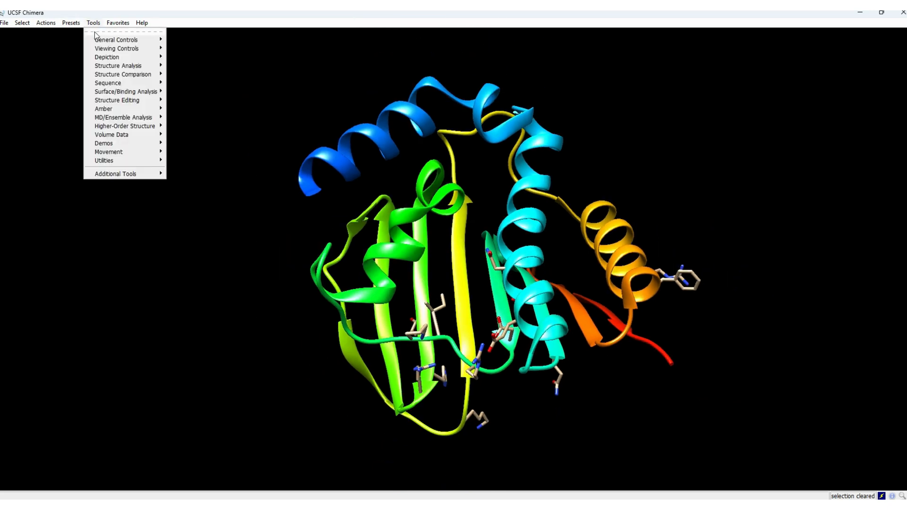
pyautogui.click(139, 90)
pyautogui.click(94, 23)
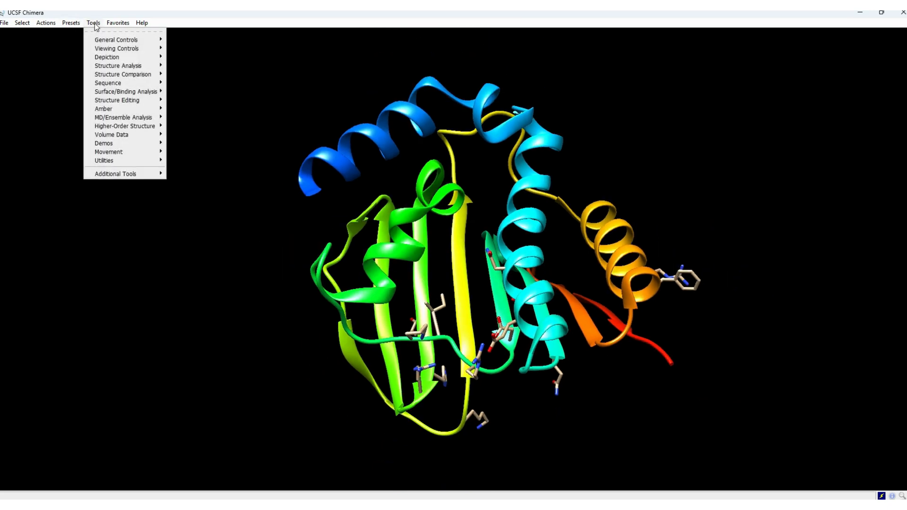
pyautogui.moveTo(124, 101)
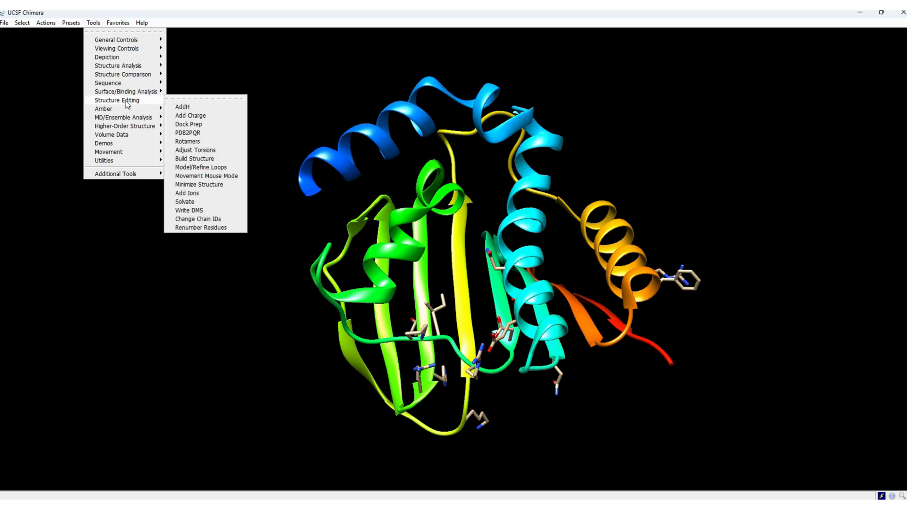
pyautogui.click(191, 125)
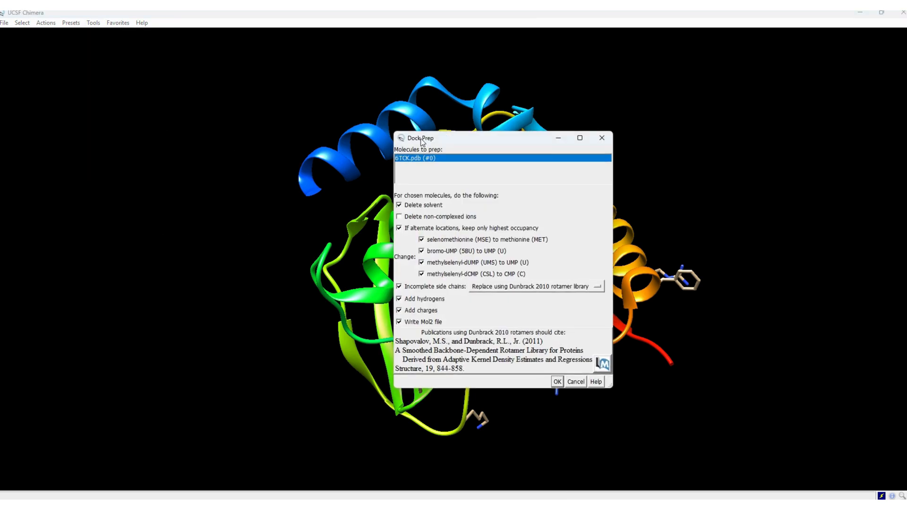
pyautogui.moveTo(422, 140); pyautogui.dragTo(143, 96)
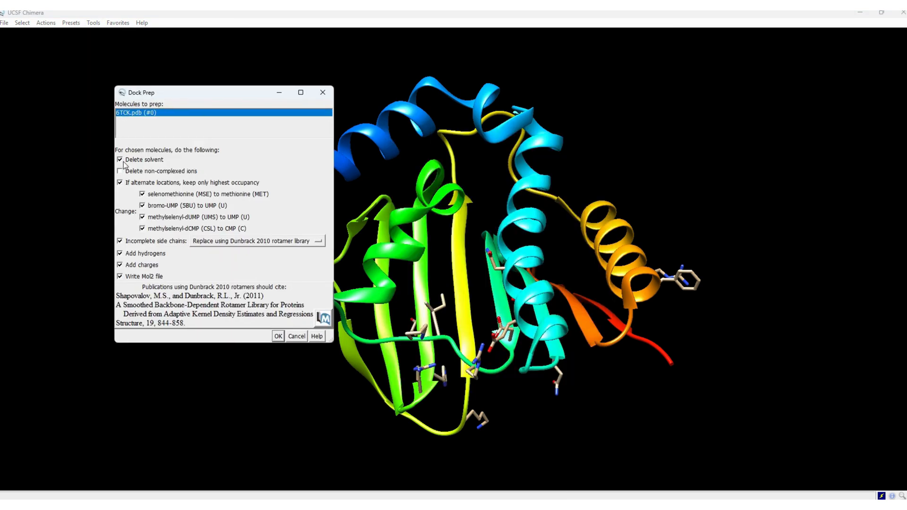
pyautogui.click(135, 278)
pyautogui.click(277, 336)
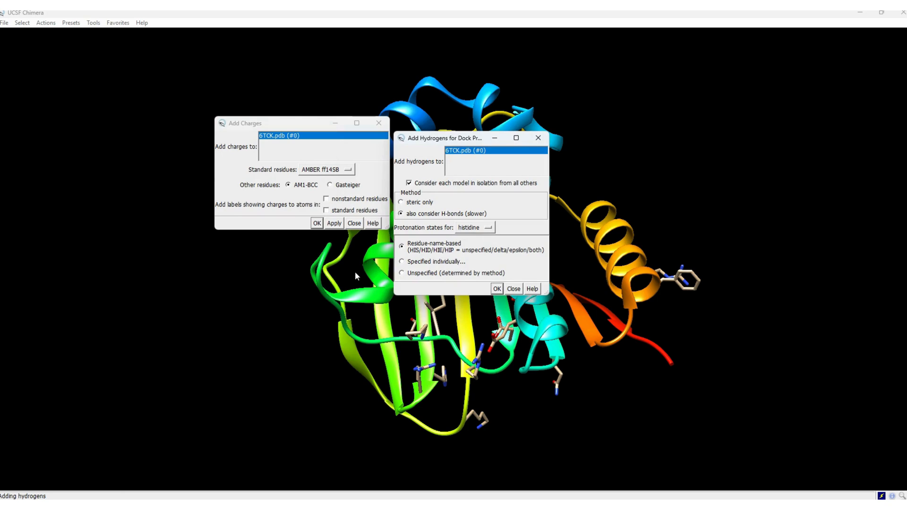
# Step: Complete Dock Prep by adding hydrogens with H-bonds considered and AMBER ff14SB/AM1-BCC charges, and apply the same charges through Add Charge
pyautogui.moveTo(434, 139); pyautogui.dragTo(500, 129)
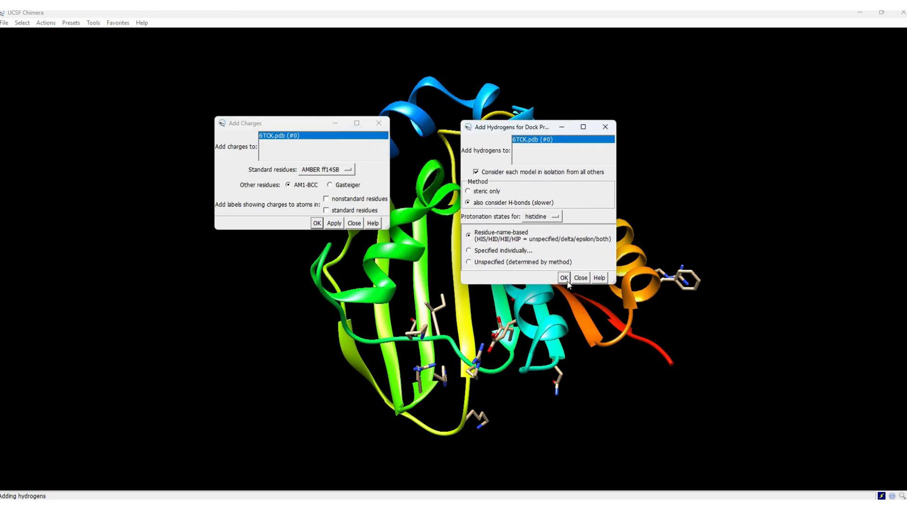
pyautogui.click(564, 278)
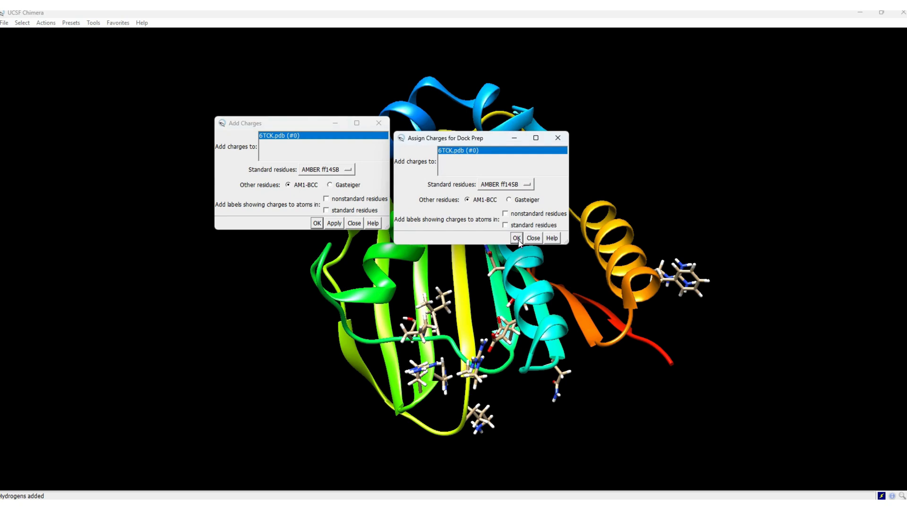
pyautogui.click(516, 239)
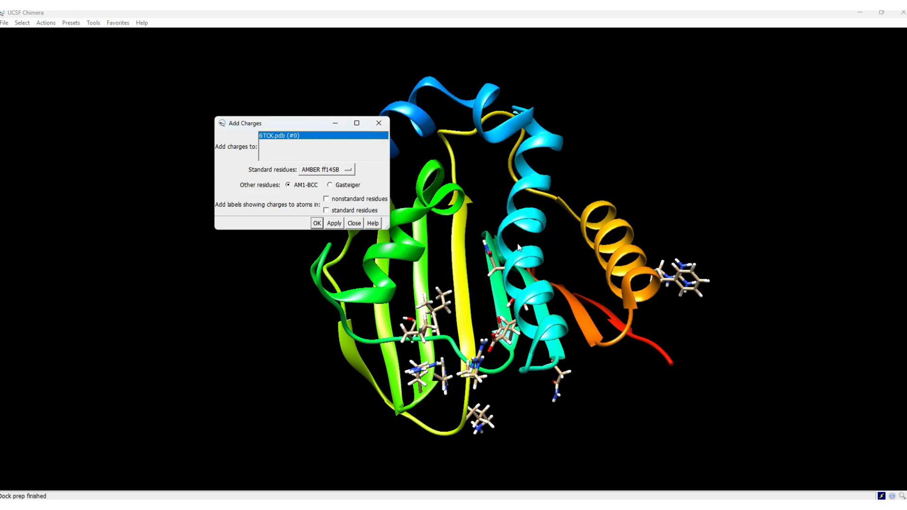
pyautogui.moveTo(305, 124); pyautogui.dragTo(152, 96)
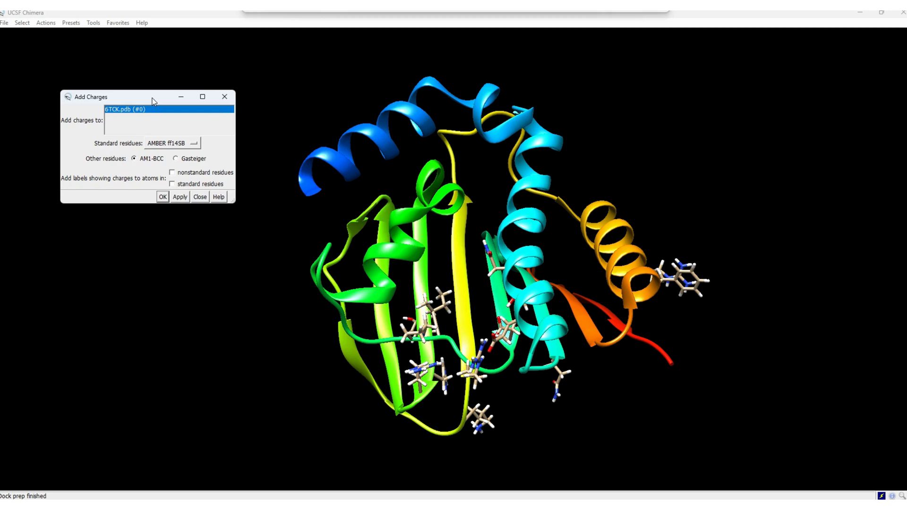
pyautogui.click(163, 196)
# Step: Minimize the 6TCK structure with 100 steepest descent steps, 10 conjugate gradient steps and no fixed atoms
pyautogui.click(45, 24)
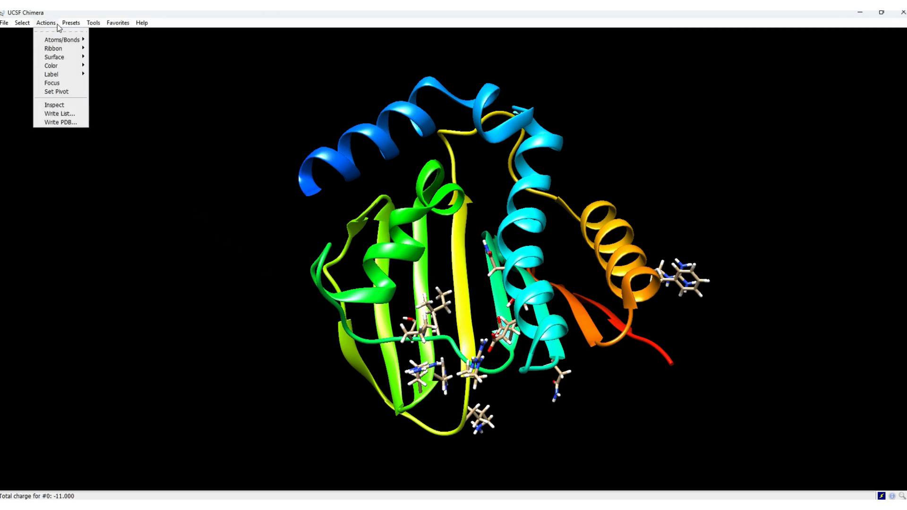
pyautogui.click(92, 26)
pyautogui.click(92, 26)
pyautogui.moveTo(117, 102)
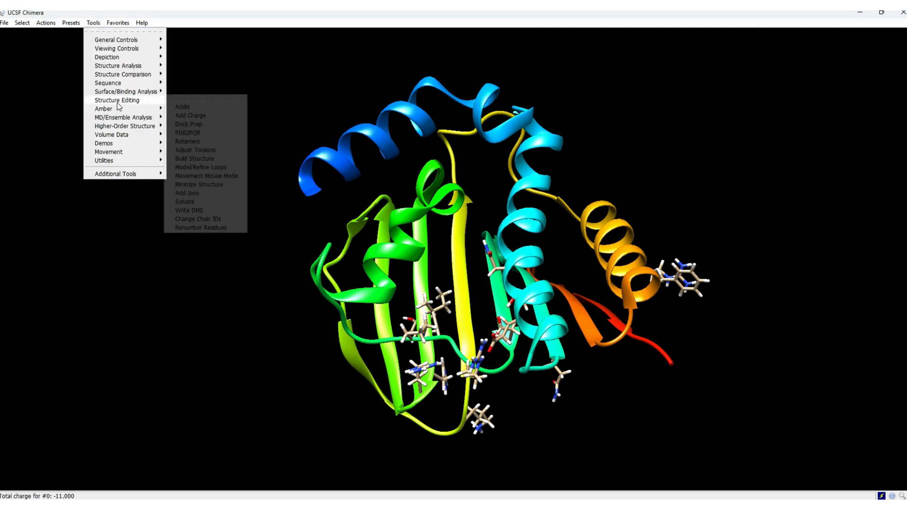
pyautogui.click(198, 184)
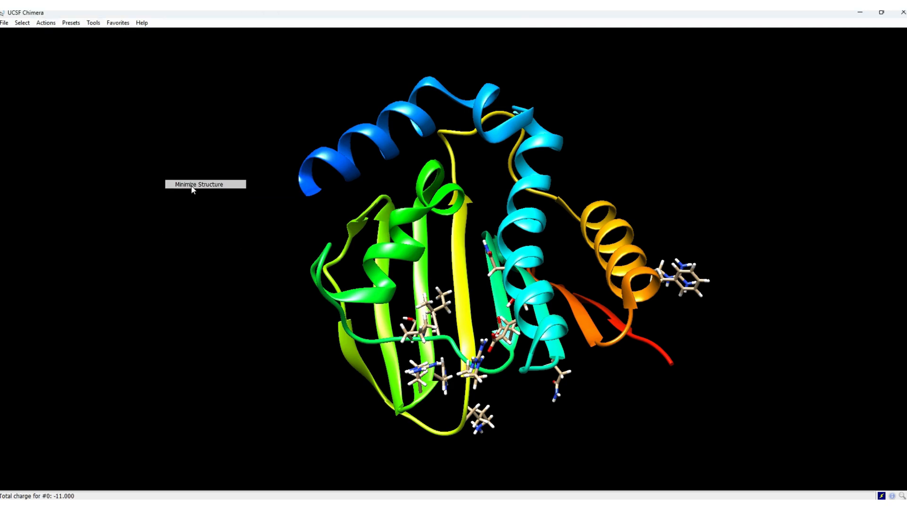
pyautogui.moveTo(407, 357); pyautogui.dragTo(85, 92)
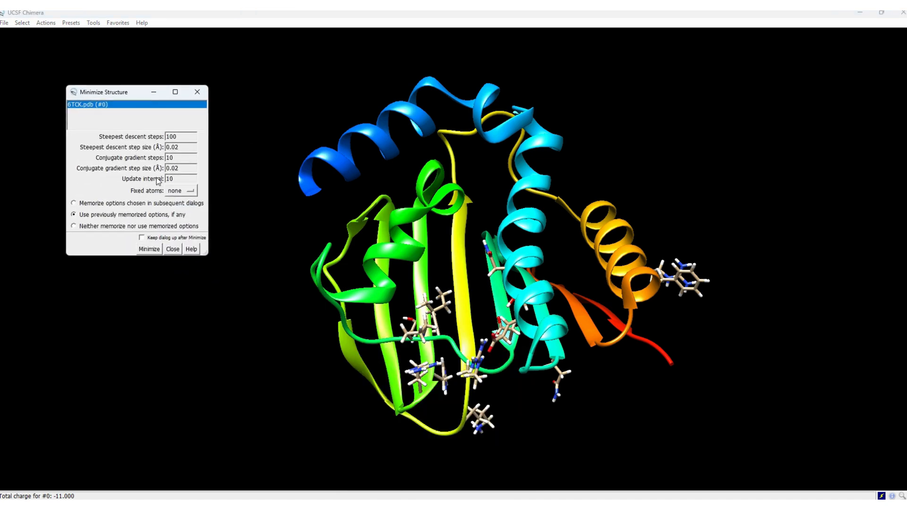
pyautogui.click(151, 249)
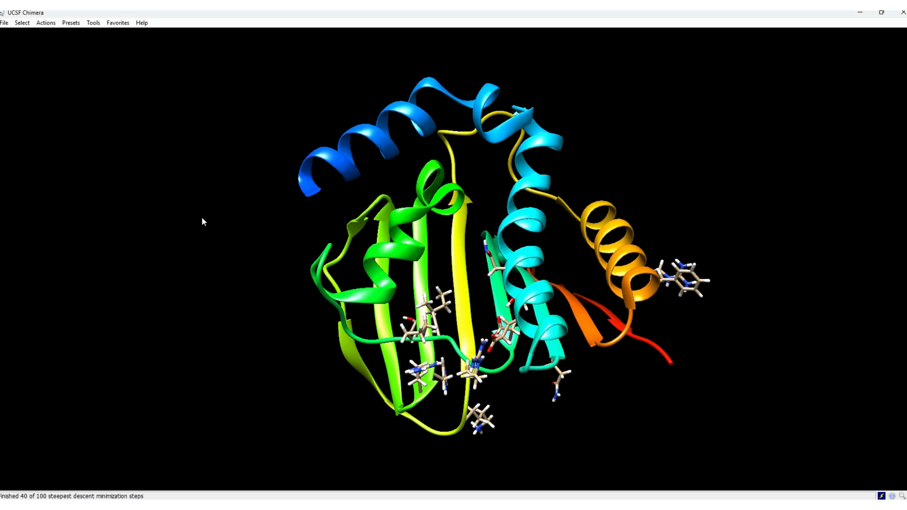
# Step: Start saving the minimized model as a PDB file and check the structure's PDB ID on its RCSB page in the browser
pyautogui.click(4, 24)
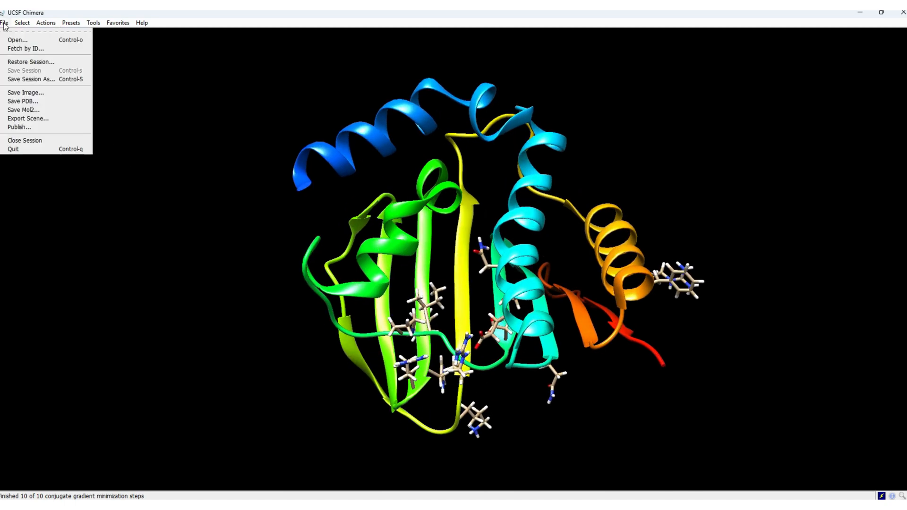
pyautogui.click(23, 101)
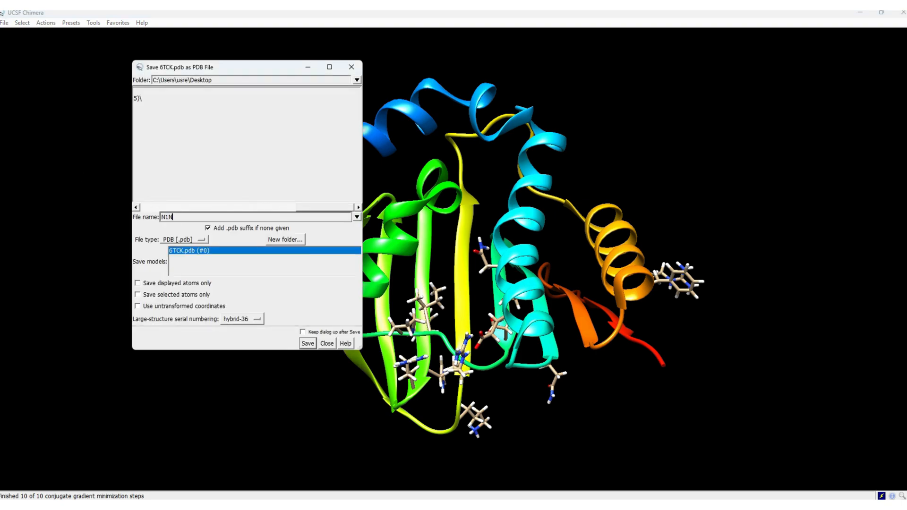
pyautogui.hotkey('alt', 'Tab')
pyautogui.scroll(20, 31, 265)
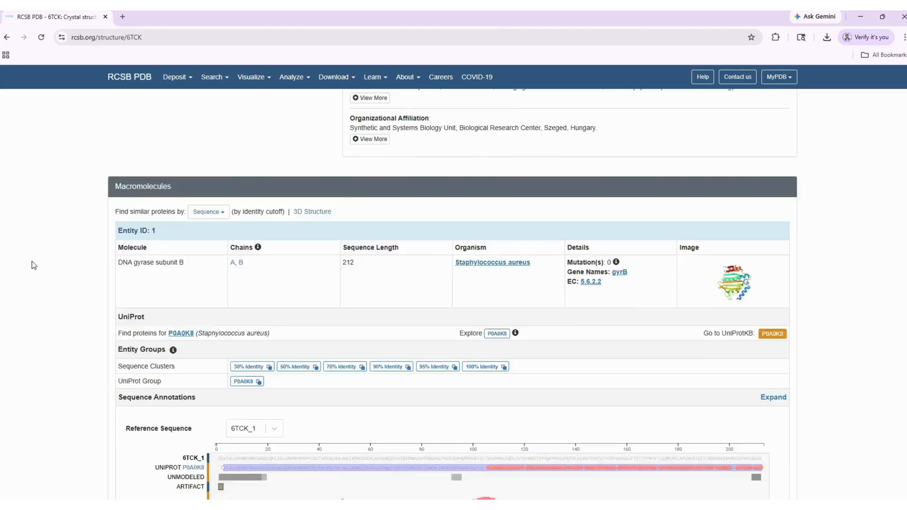
pyautogui.scroll(3, 307, 171)
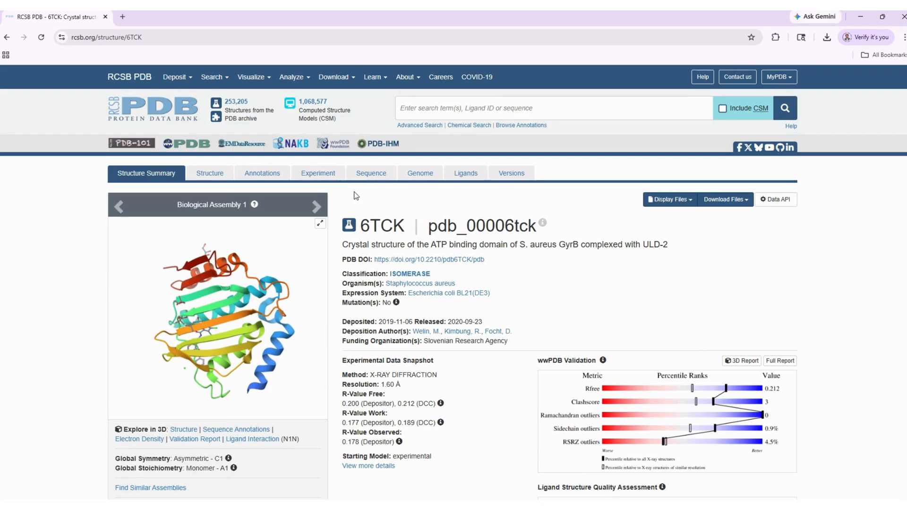
pyautogui.doubleClick(380, 226)
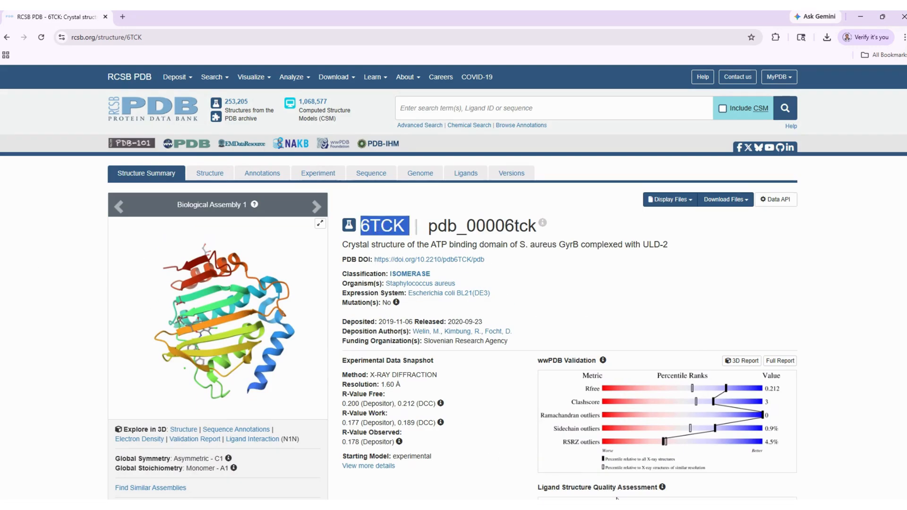
pyautogui.moveTo(604, 503)
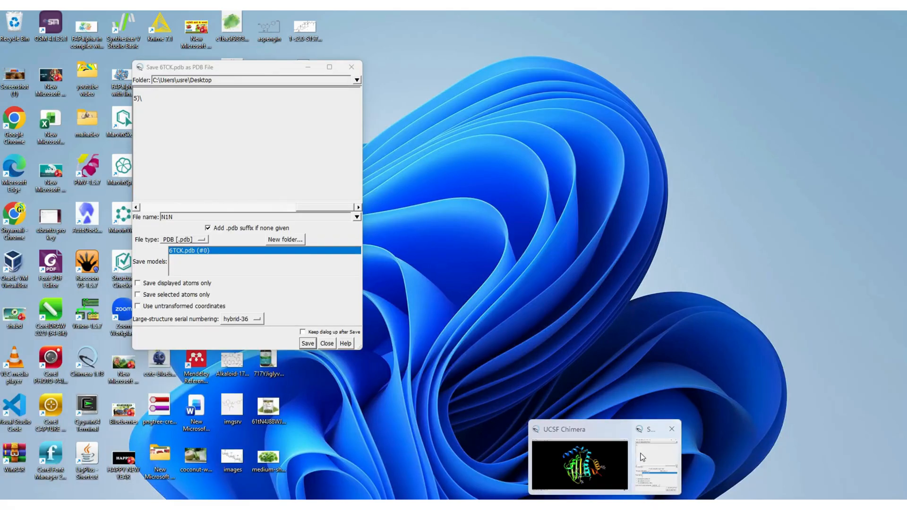
pyautogui.click(656, 459)
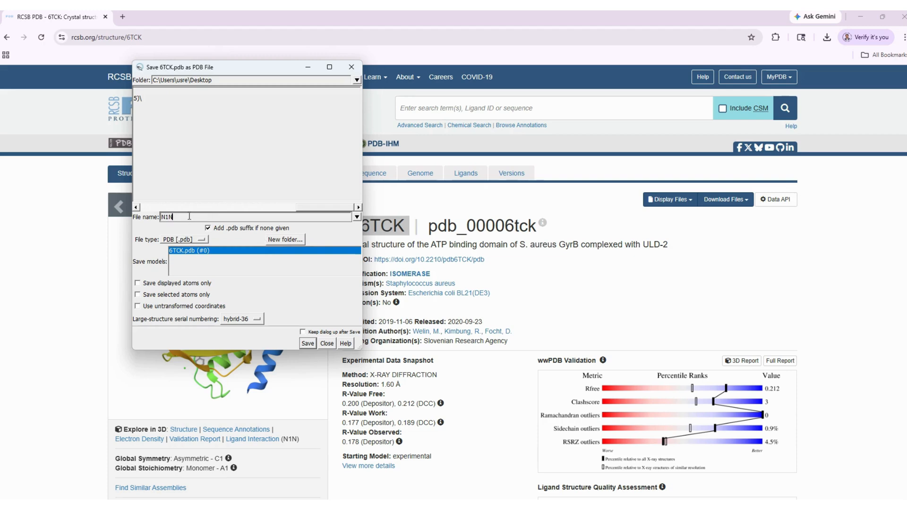
# Step: Save the minimized model to the Desktop as 6TCK in PDB format, using untransformed coordinates
pyautogui.moveTo(189, 216); pyautogui.dragTo(103, 216)
pyautogui.write('6TCK')
pyautogui.click(157, 307)
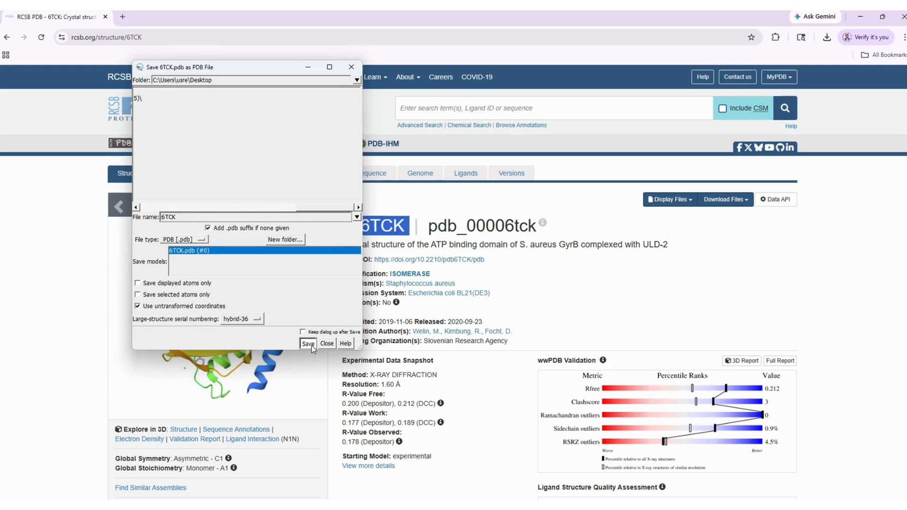
pyautogui.click(308, 343)
# Step: Move the 6TCK file from the Desktop into the folder holding the N1N file in File Explorer
pyautogui.press('super+d')
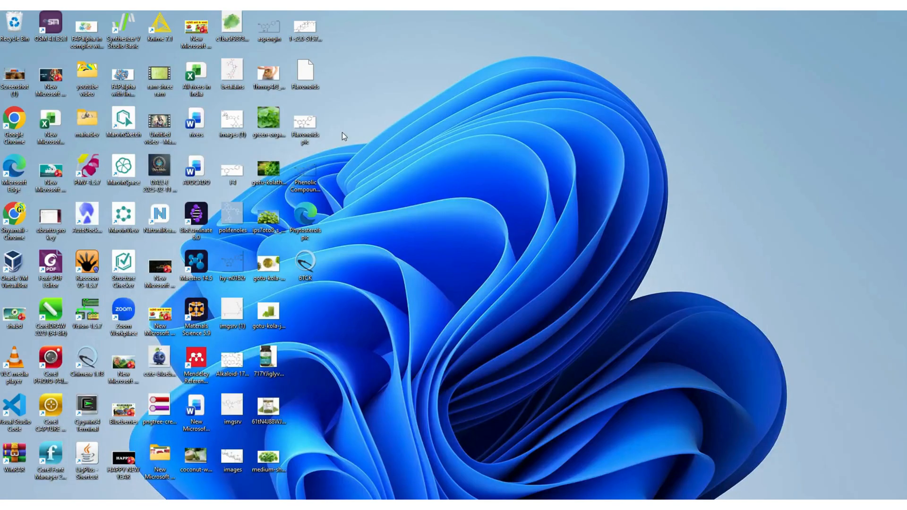
pyautogui.click(307, 265)
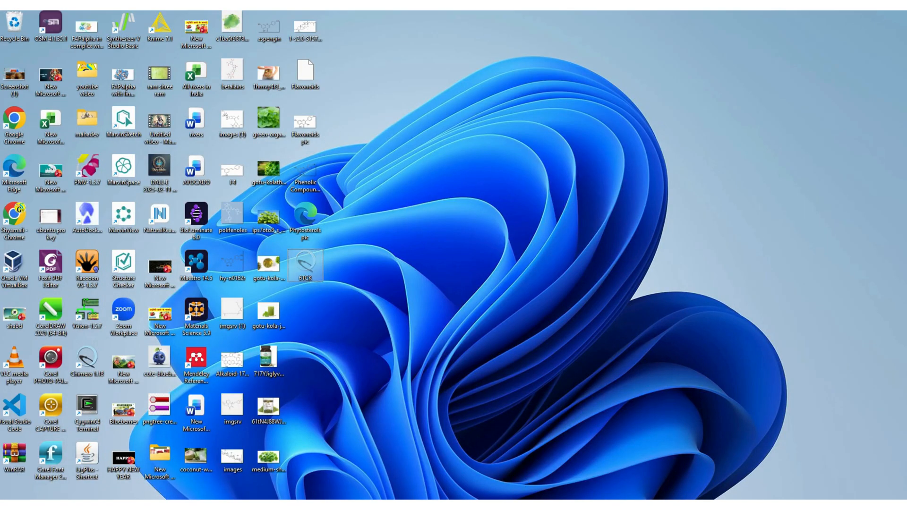
pyautogui.click(520, 504)
pyautogui.click(297, 214)
pyautogui.hotkey('ctrl', 'v')
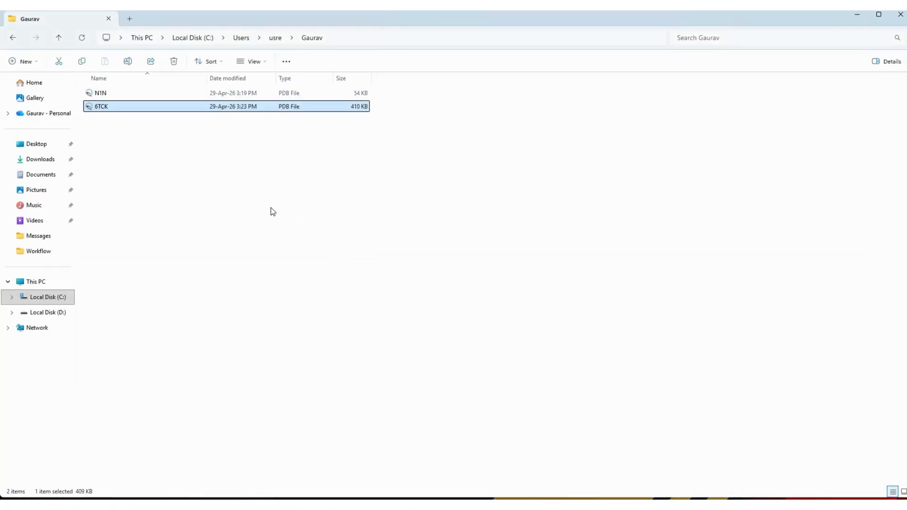
pyautogui.click(270, 208)
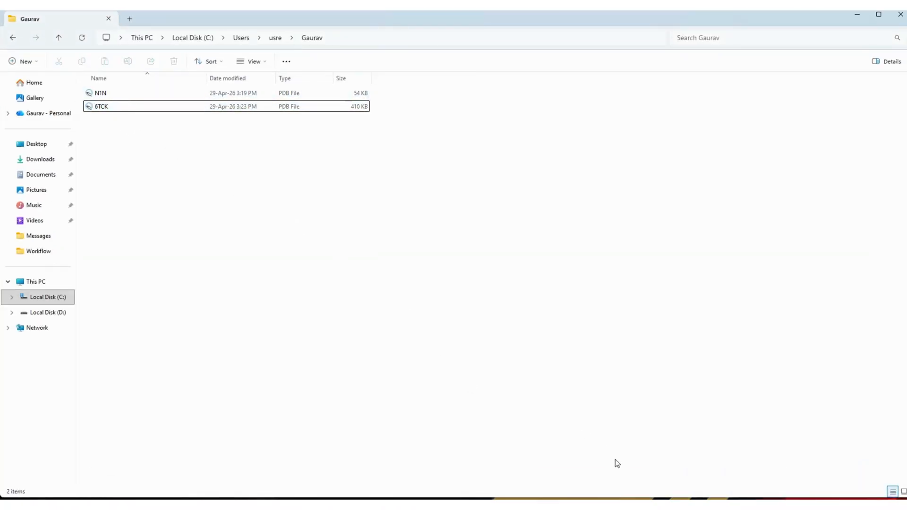